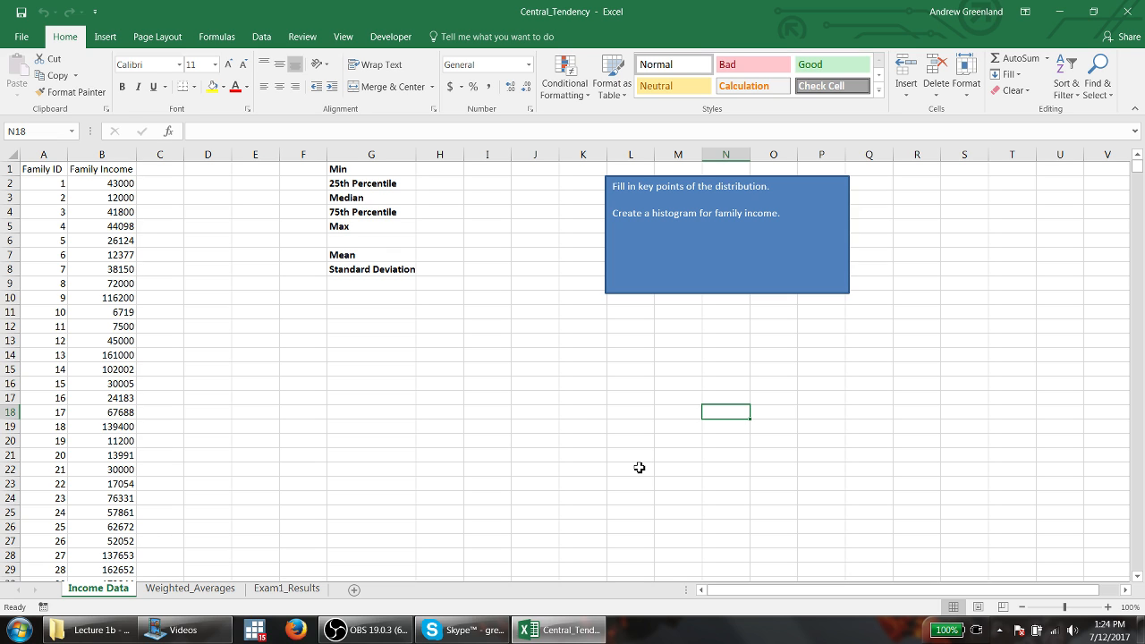
click(452, 168)
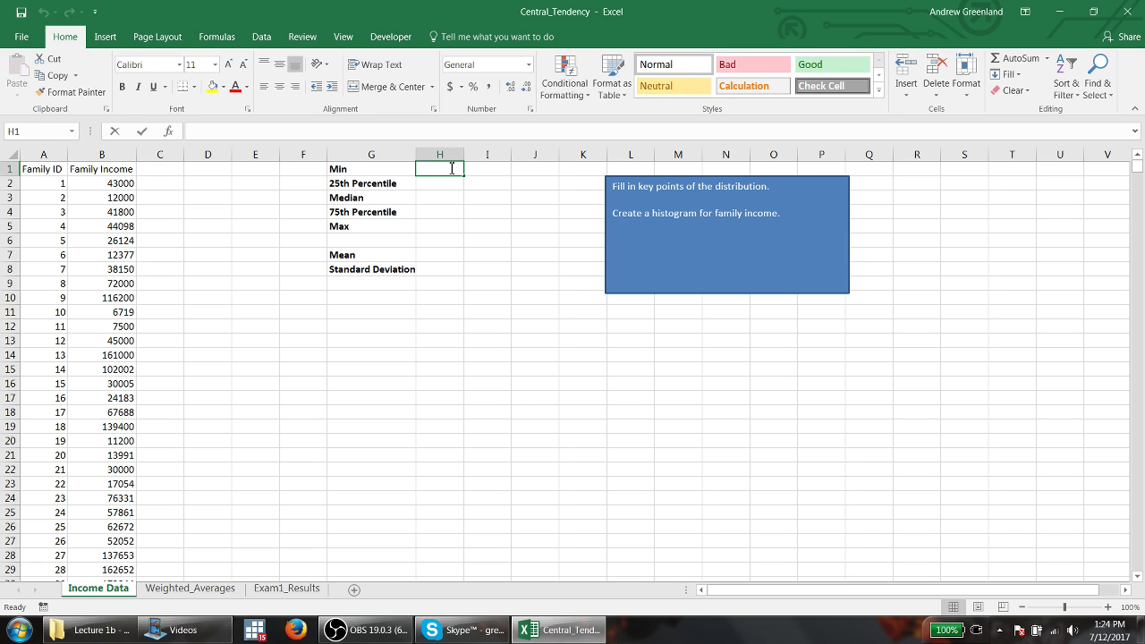
double_click(452, 169)
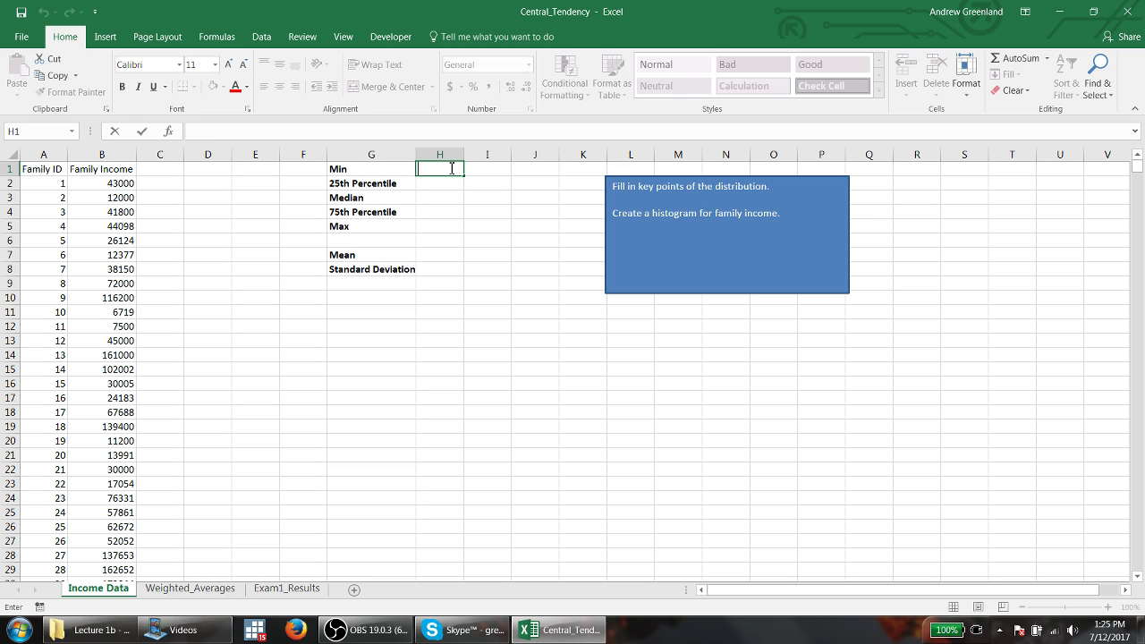
key(Return)
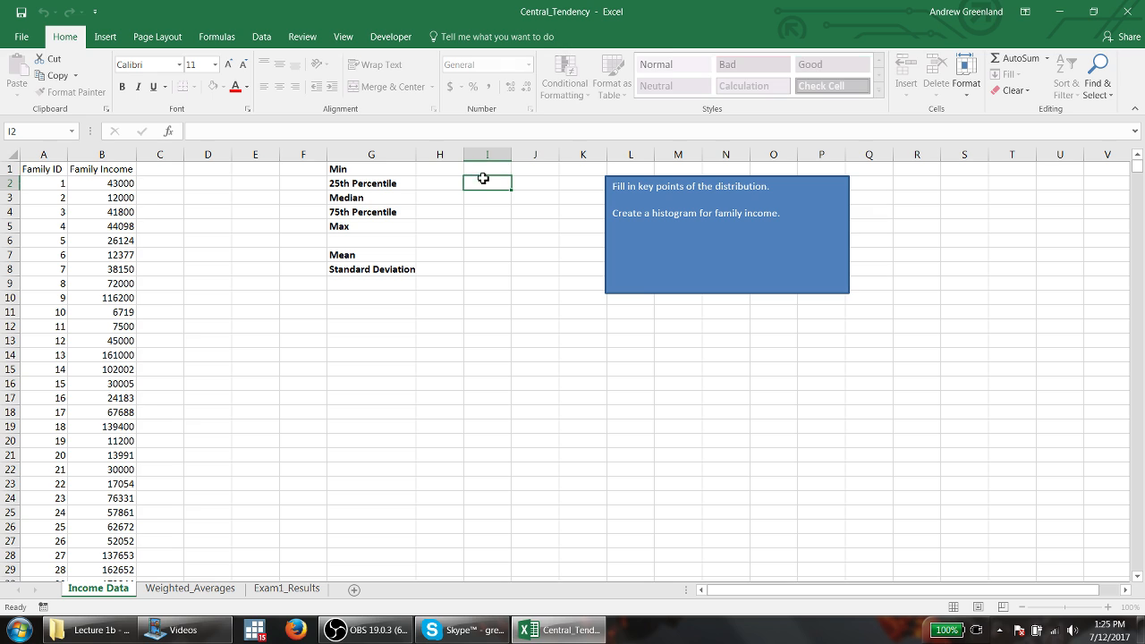
Enter =MIN(B2:B2267) in cell H1 to calculate the minimum family income.
click(455, 170)
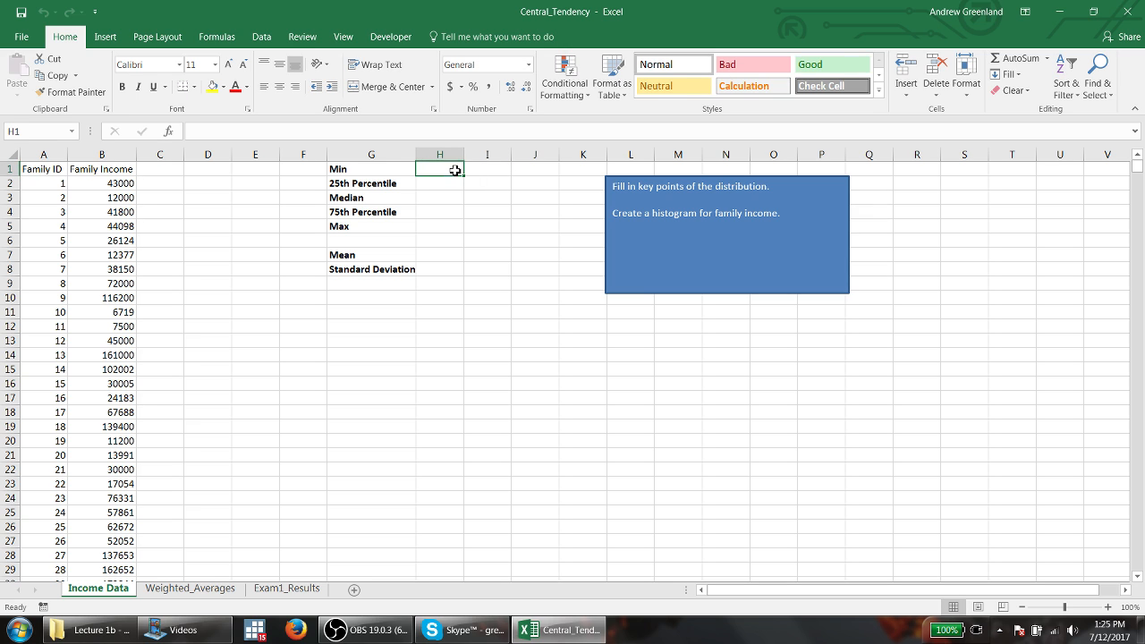
click(315, 134)
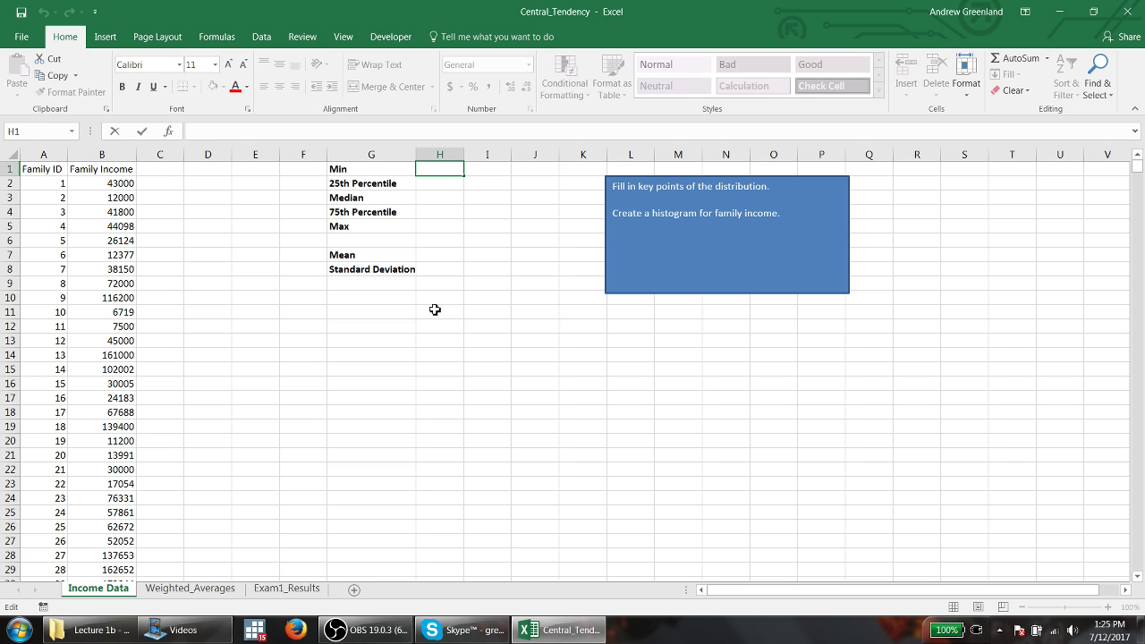
text(=)
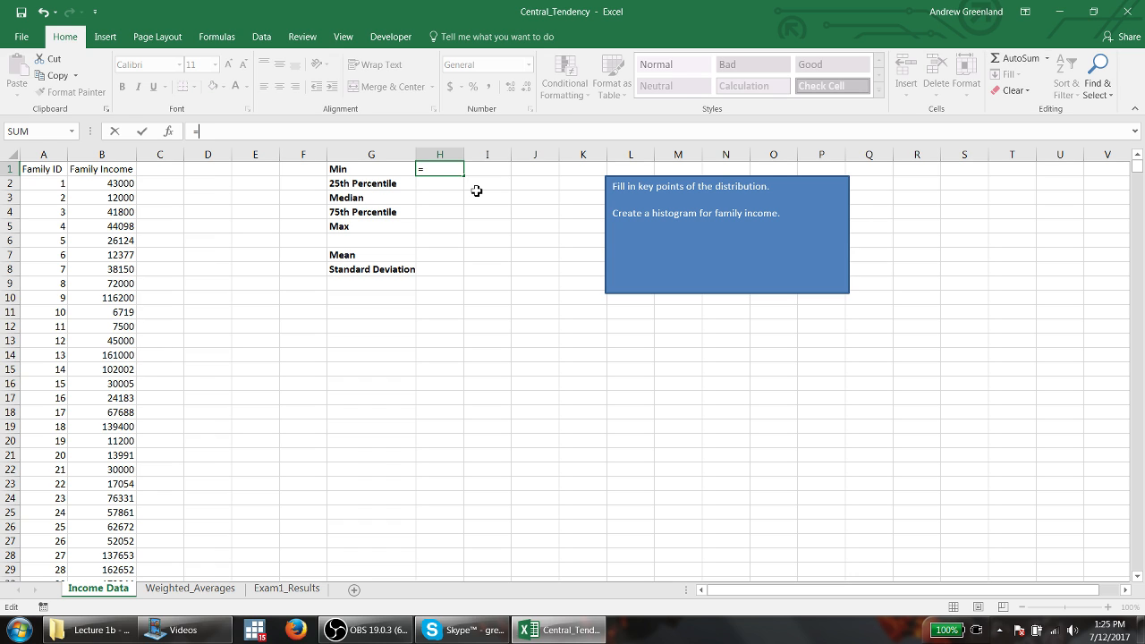
text(min)
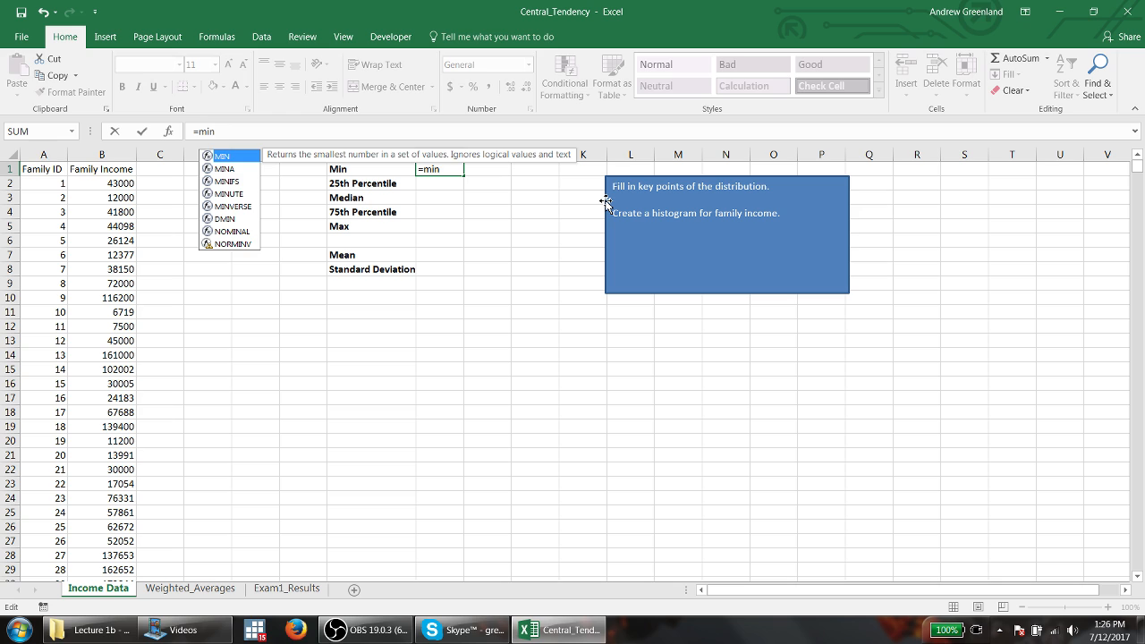
key(Tab)
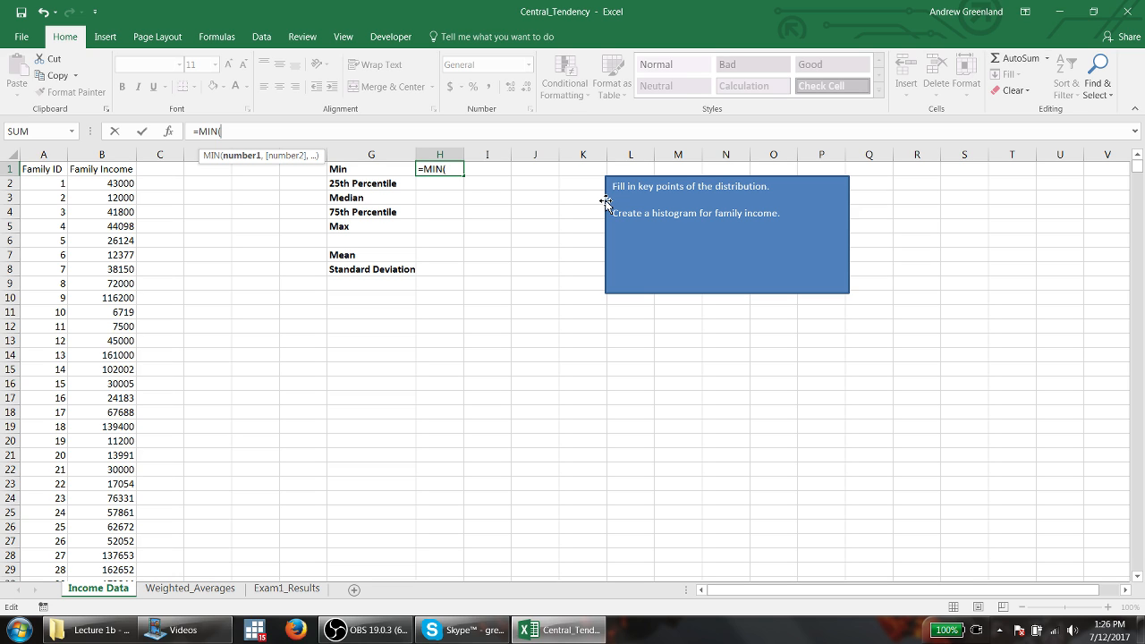
click(109, 182)
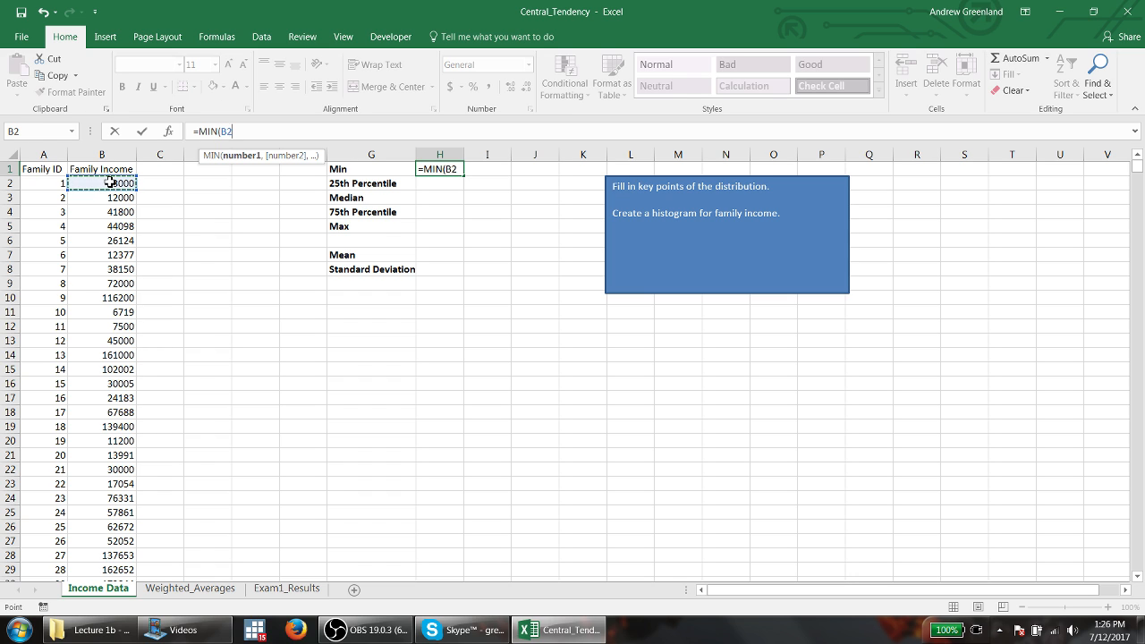
key(ctrl+shift+Down)
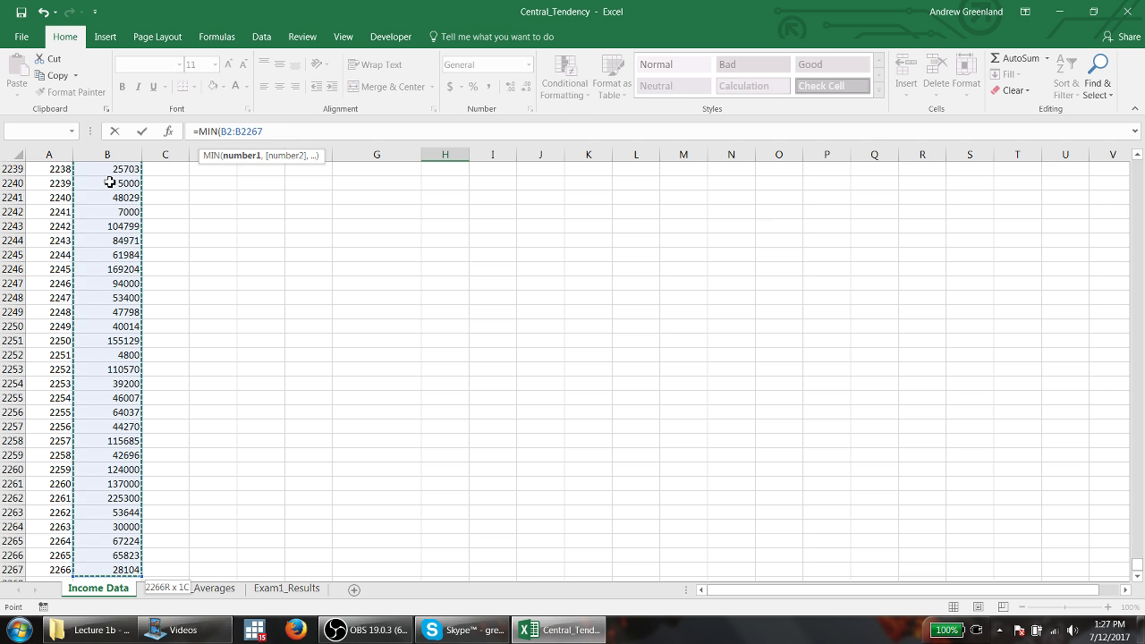
text())
key(Return)
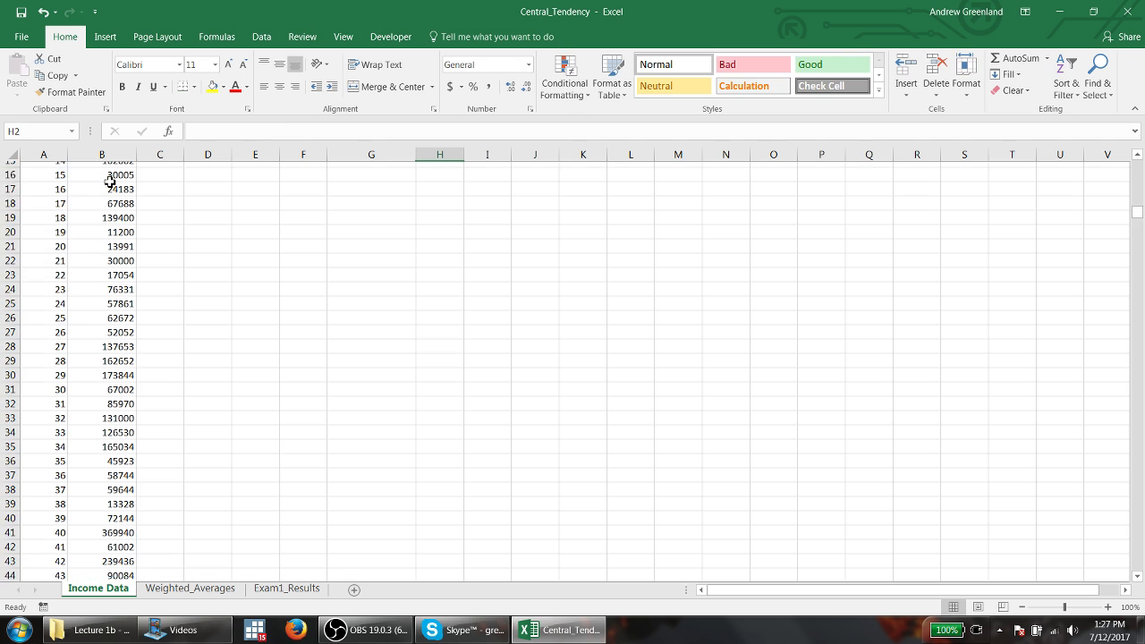
key(Up)
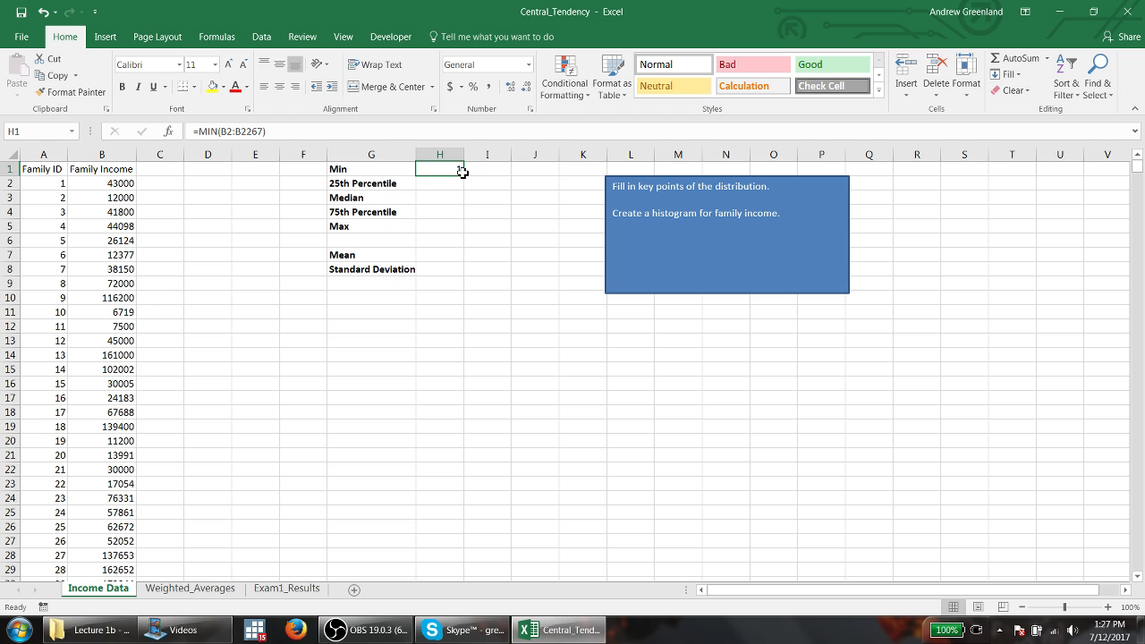
Enter =min($b:$b) in cell I1 to calculate the minimum from the whole Family Income column.
click(494, 168)
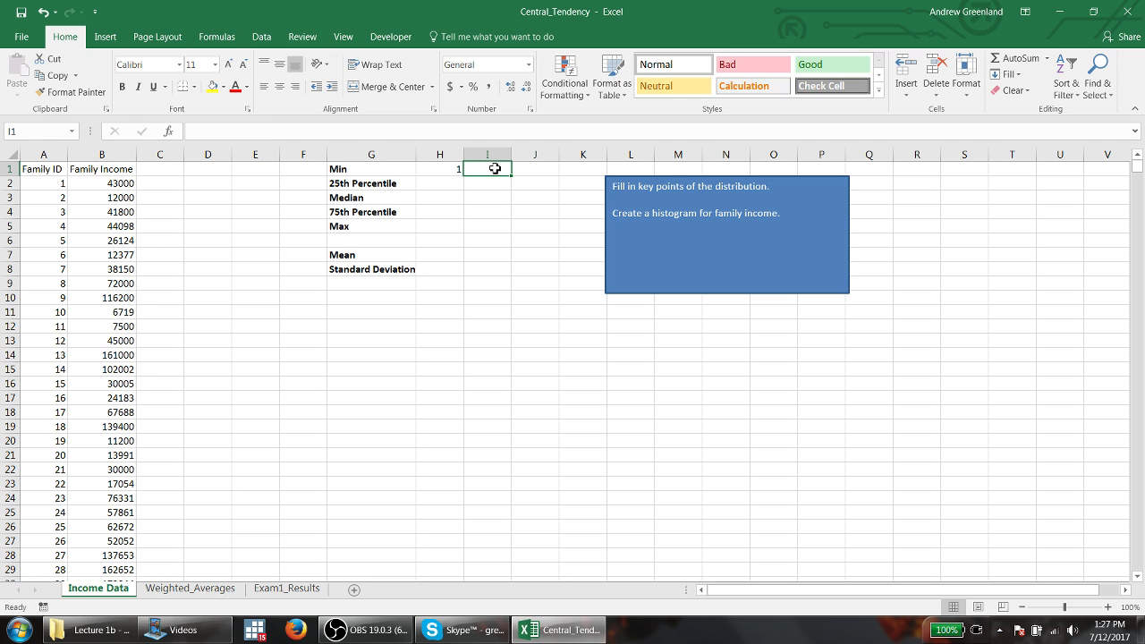
text(=min()
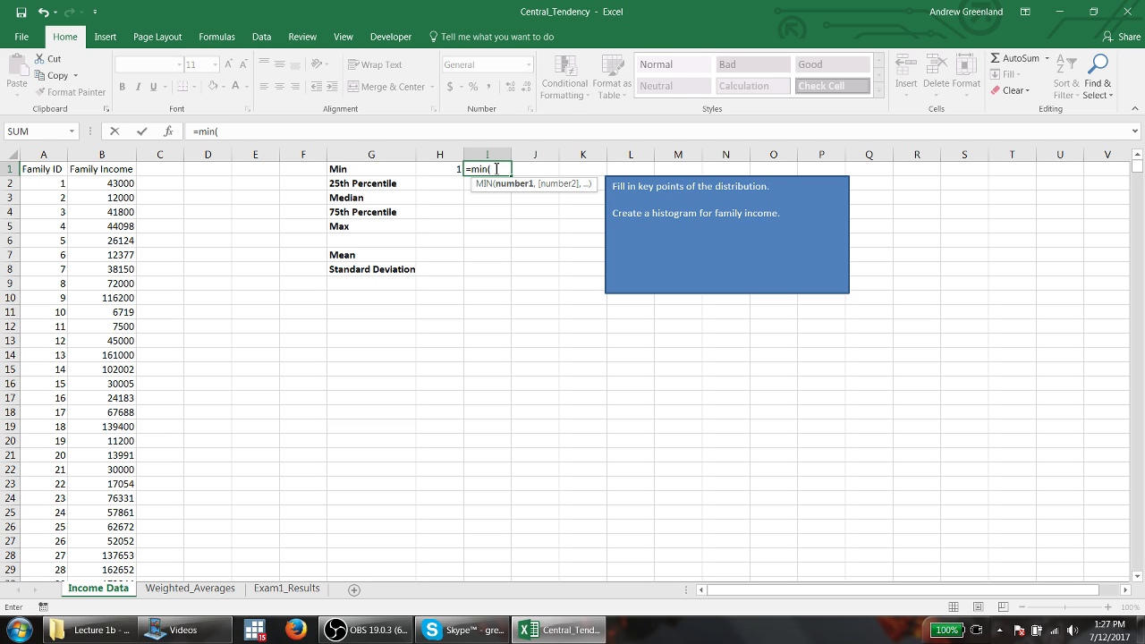
text(b:$b)
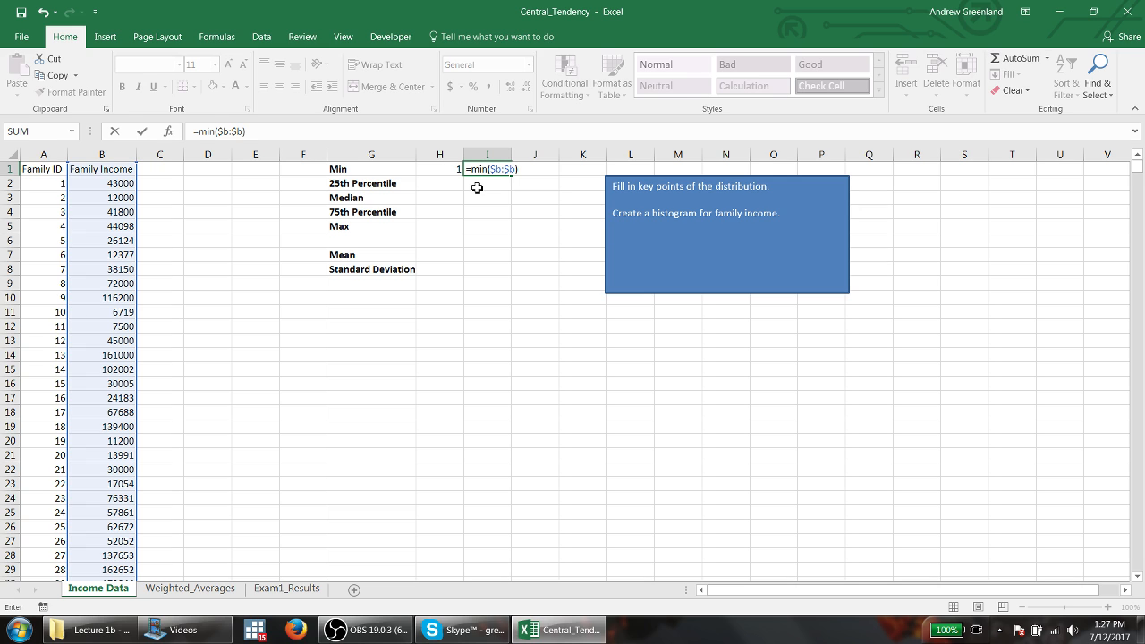
key(Return)
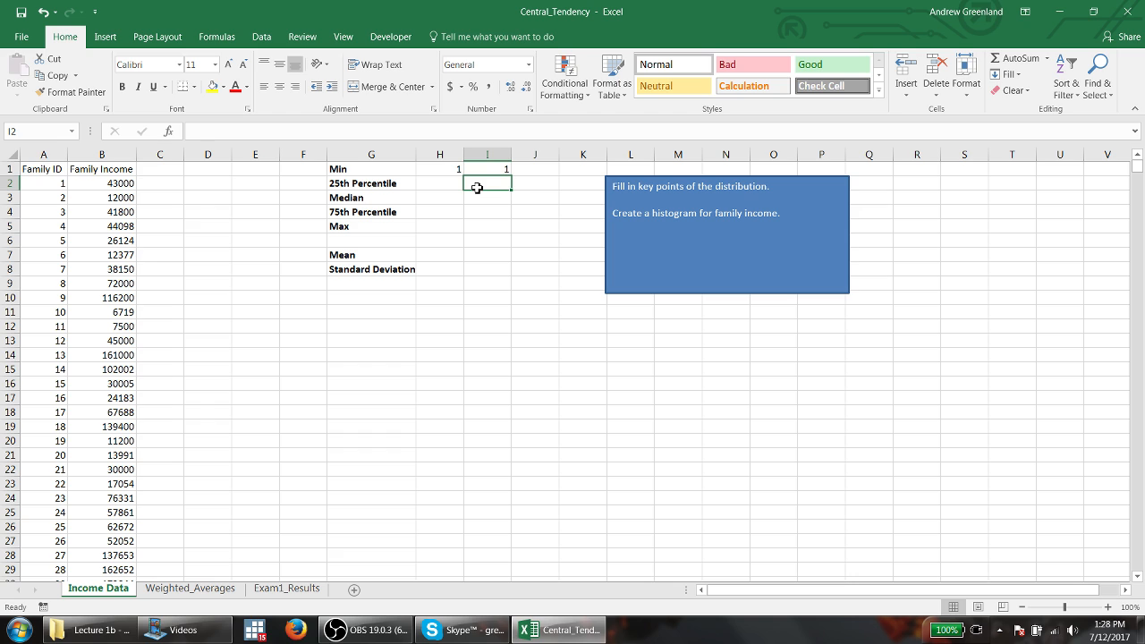
key(Up)
key(Right)
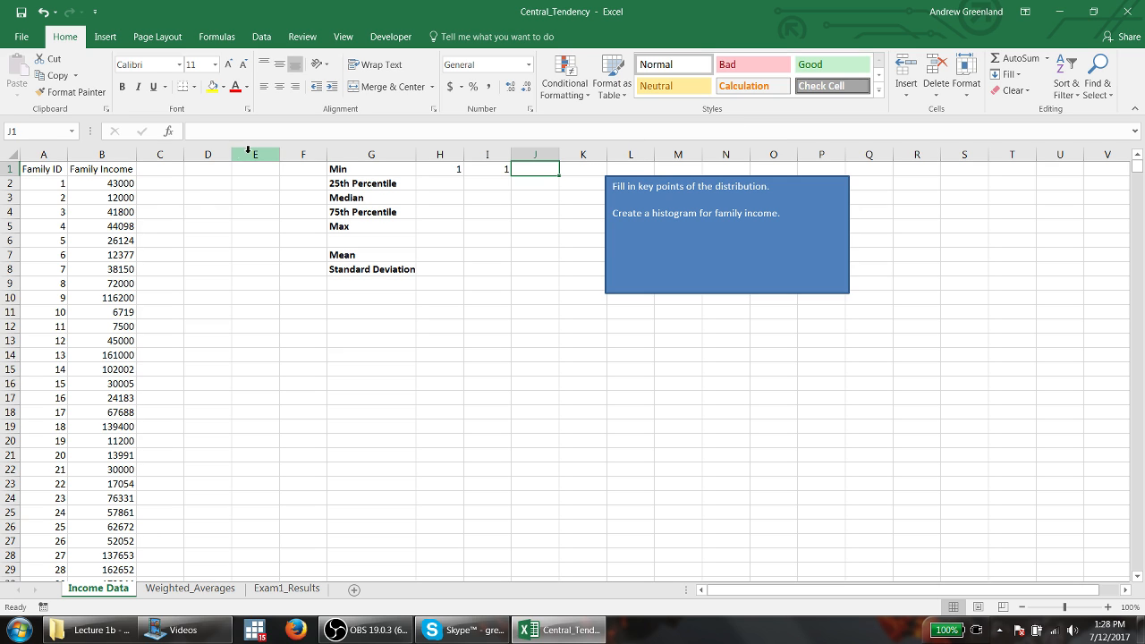
Name the Family Income data range B2:B2267 "income".
click(135, 184)
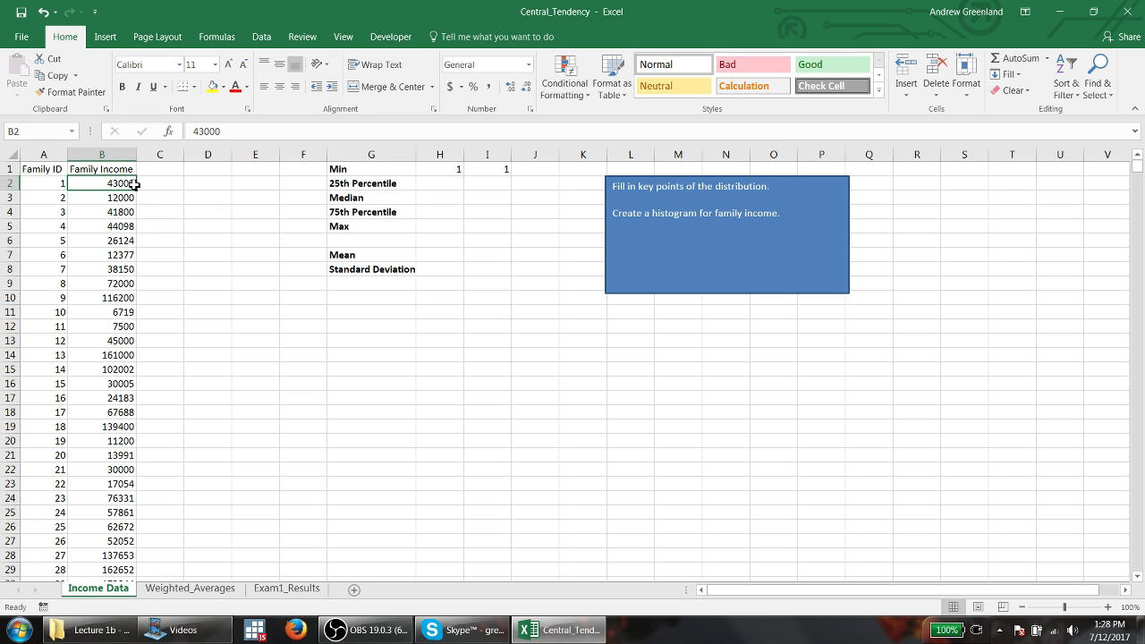
key(ctrl+shift+Down)
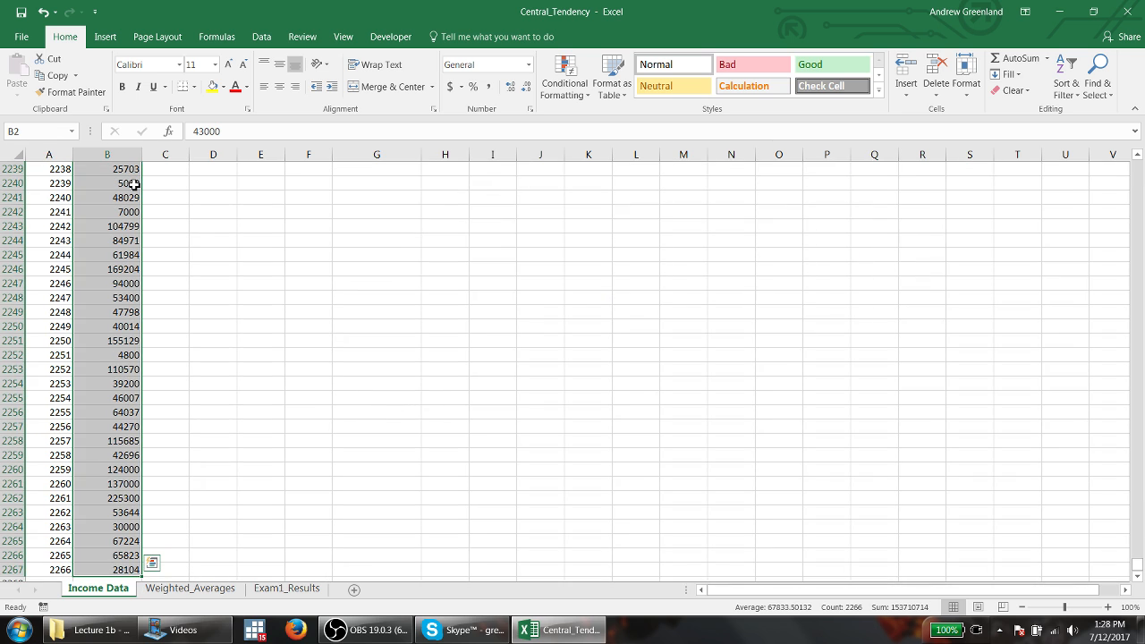
click(64, 131)
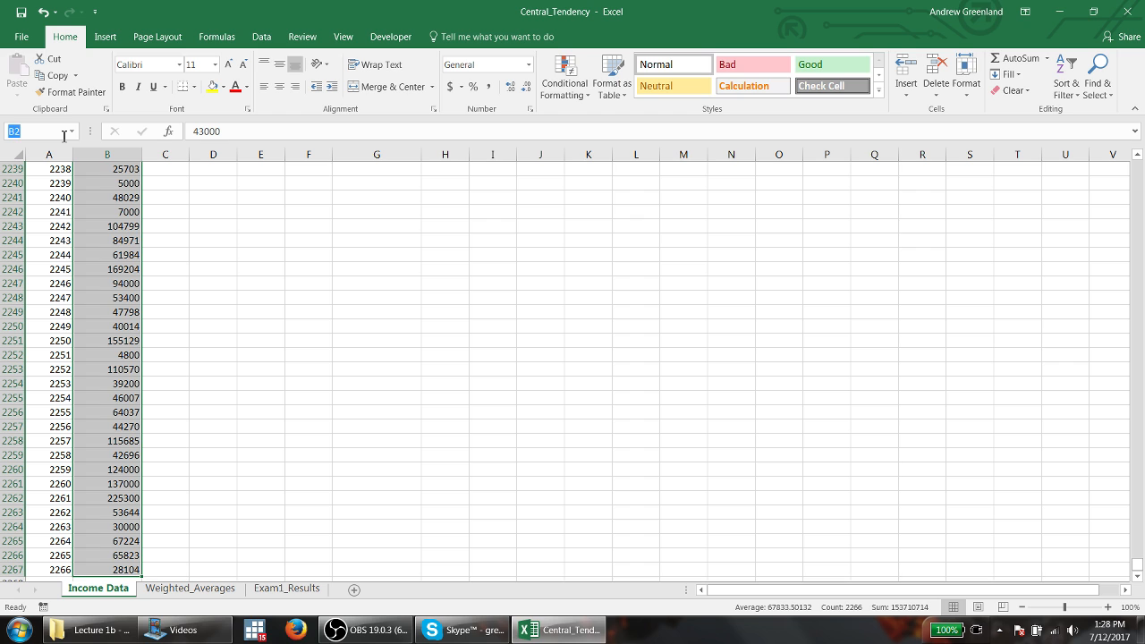
text(income)
key(Return)
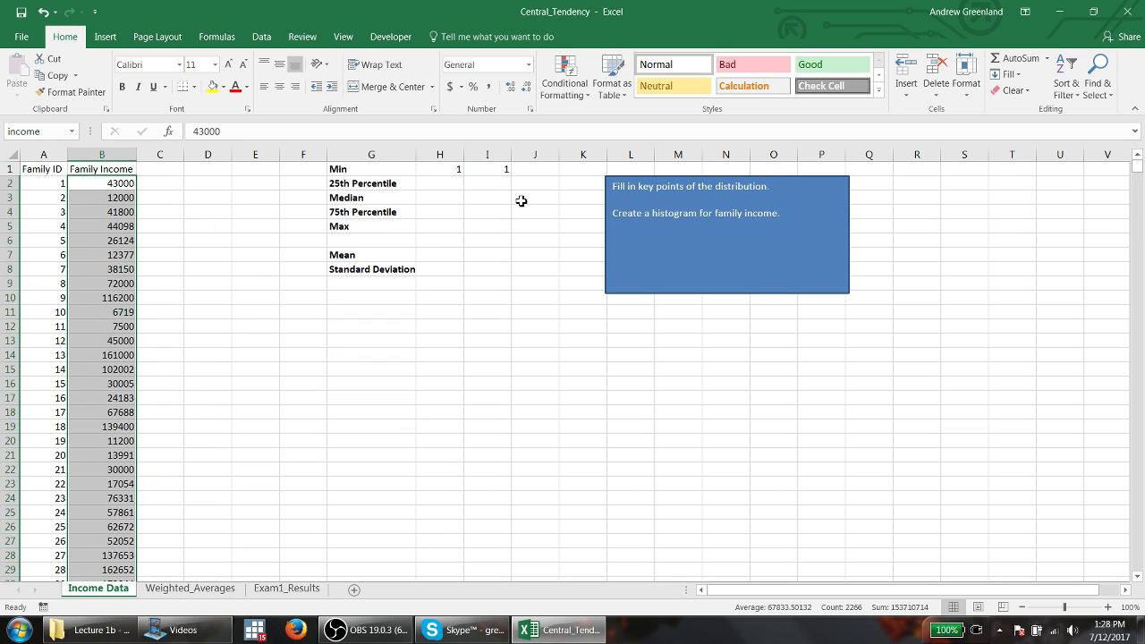
Enter =min(income) in cell J1 to calculate the minimum using the named range.
click(535, 170)
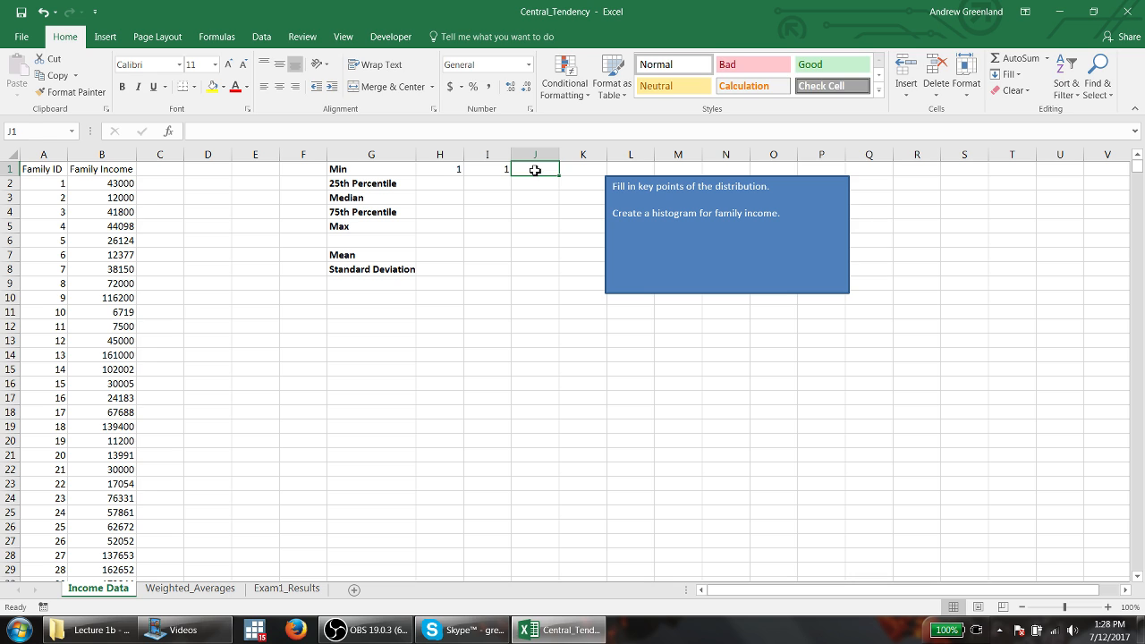
text(=min(income))
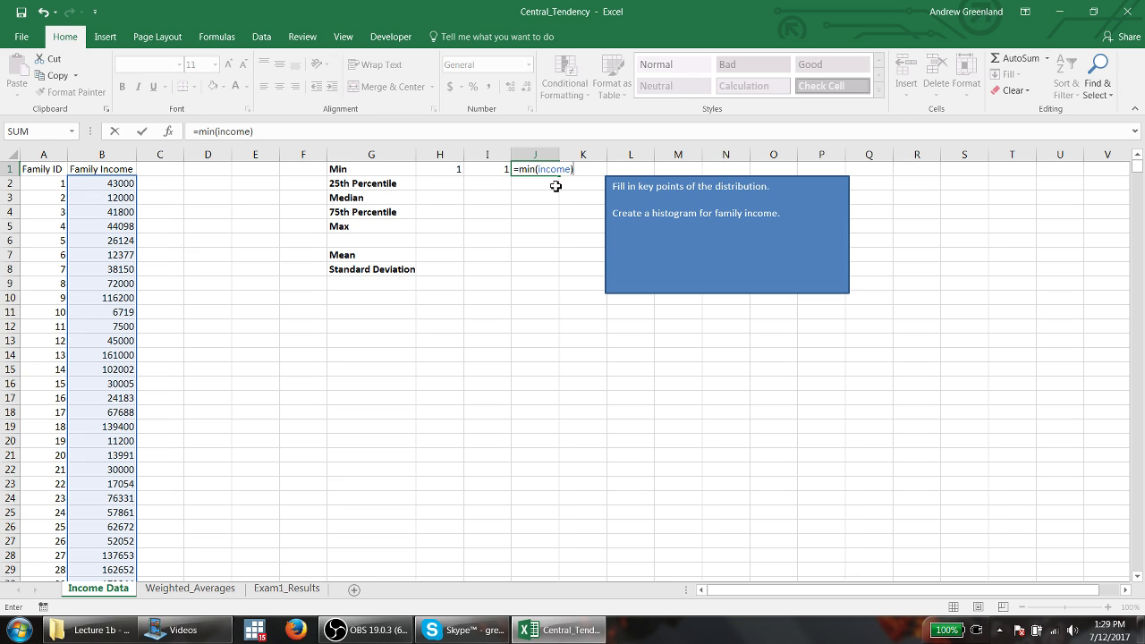
key(Return)
Enter =QUARTILE.INC(income,1) in cell H2 to calculate the 25th percentile of family income.
key(Left)
key(Left)
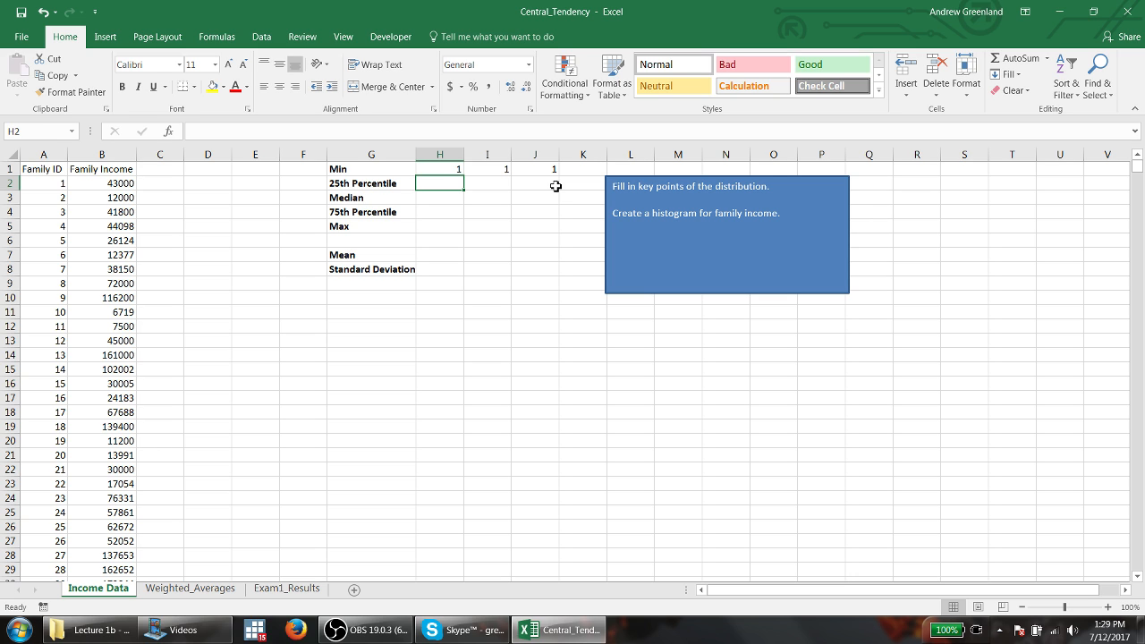
text(=qua)
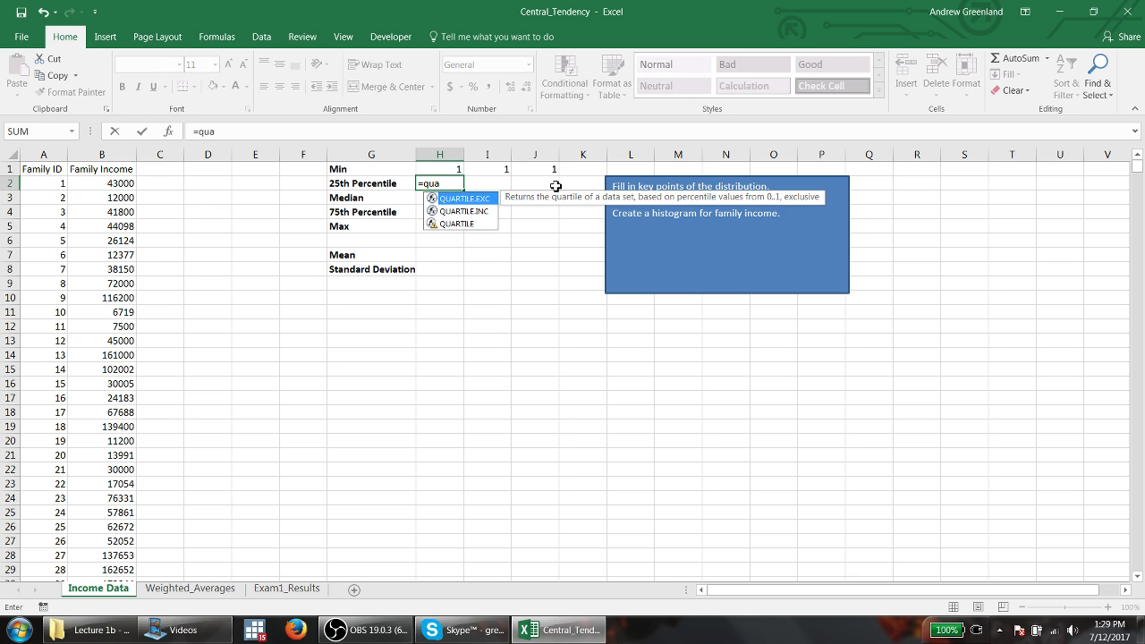
key(Down)
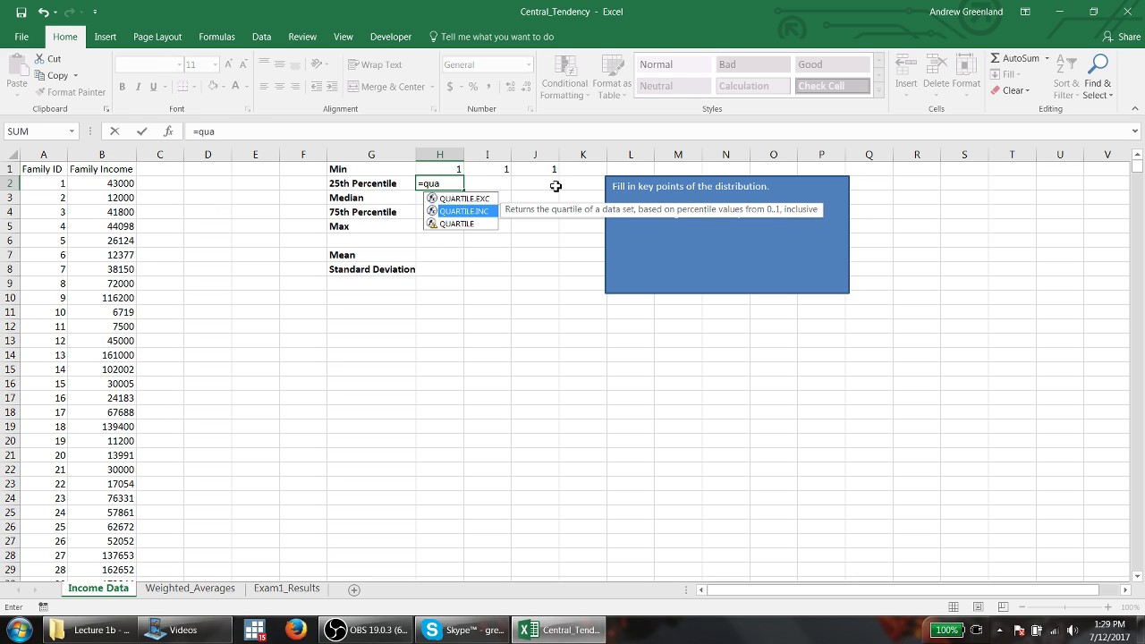
key(Tab)
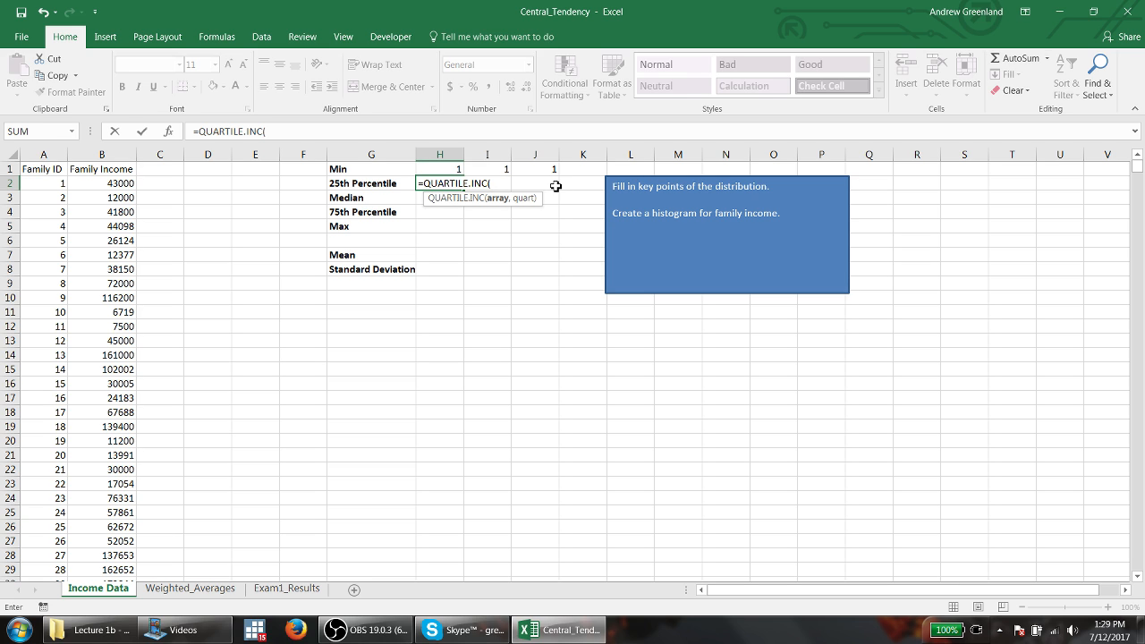
text(inc)
key(Tab)
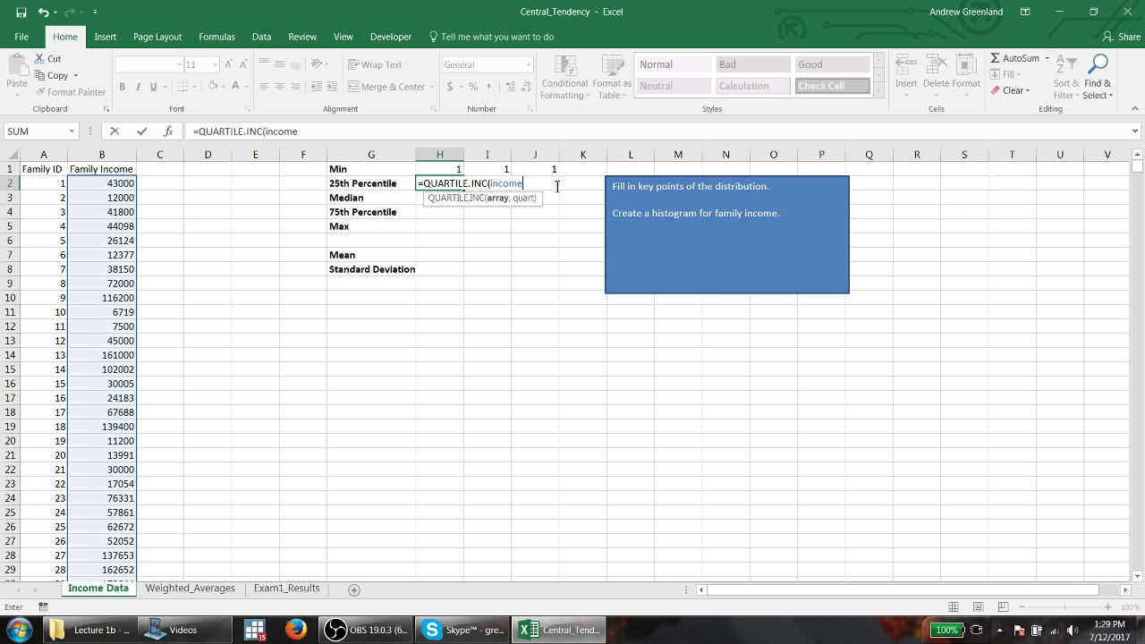
text(,)
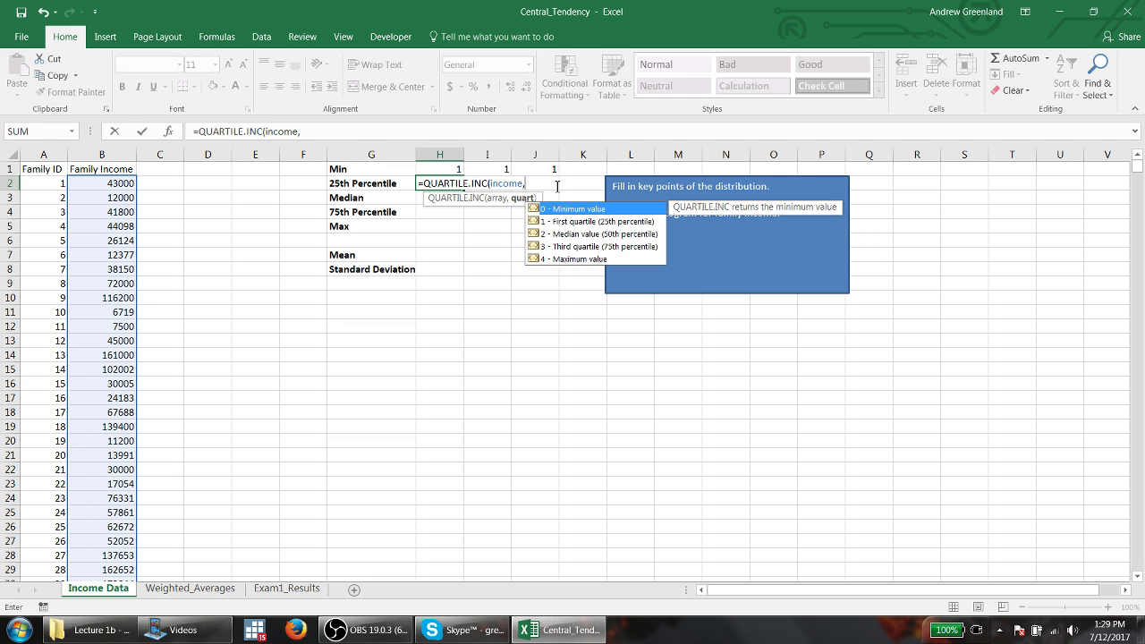
text(1))
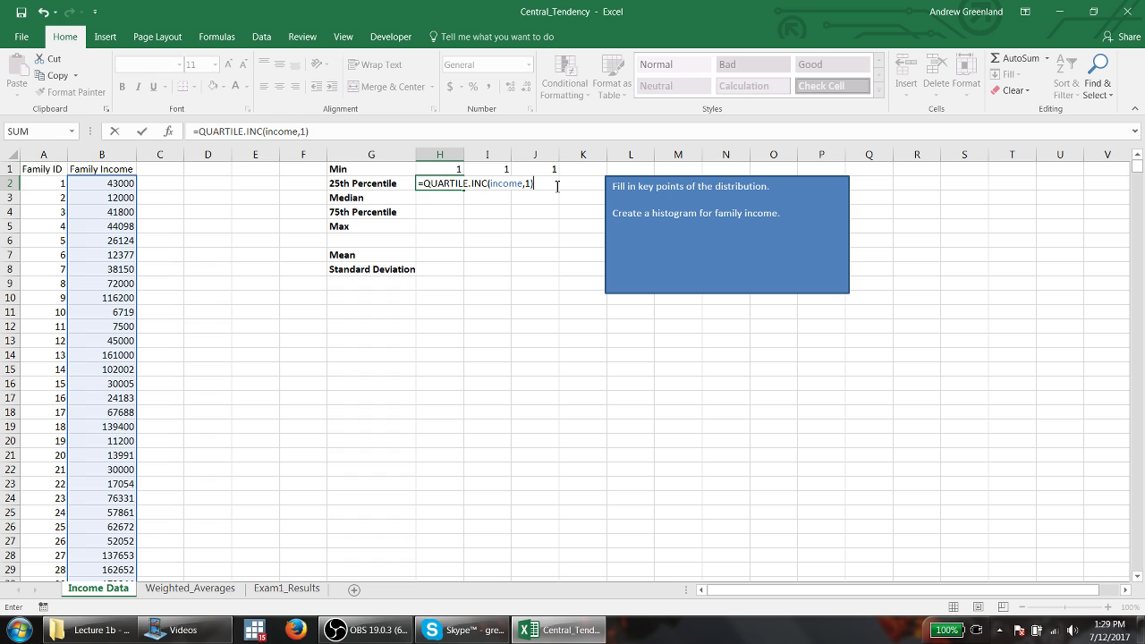
key(Return)
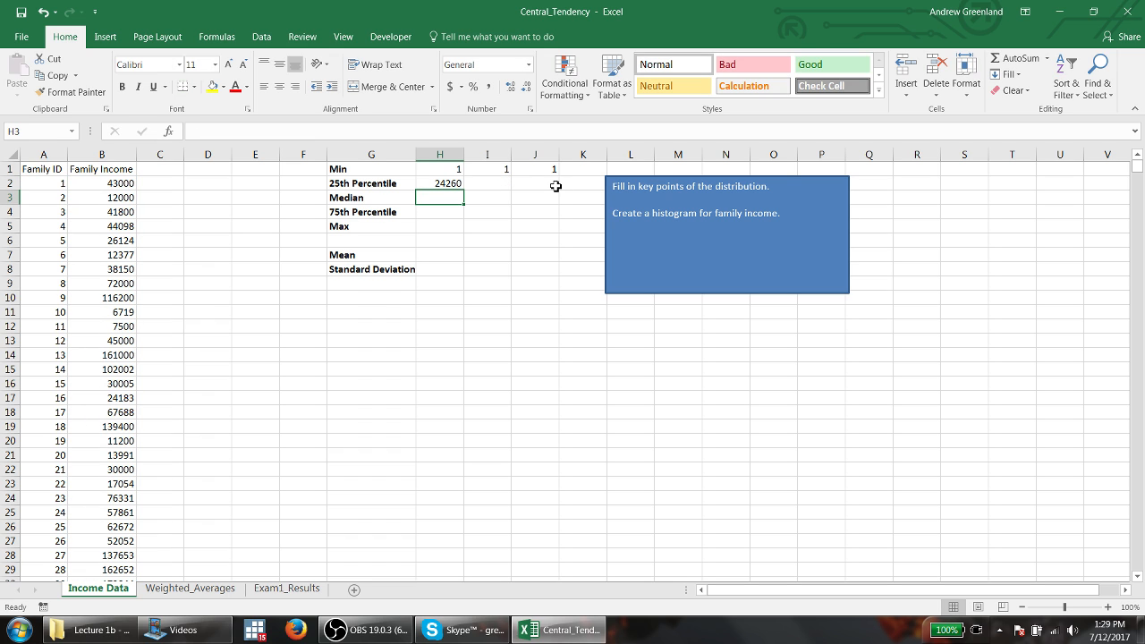
Enter =MEDIAN(income) in cell H3 to calculate the median family income.
text(=medi)
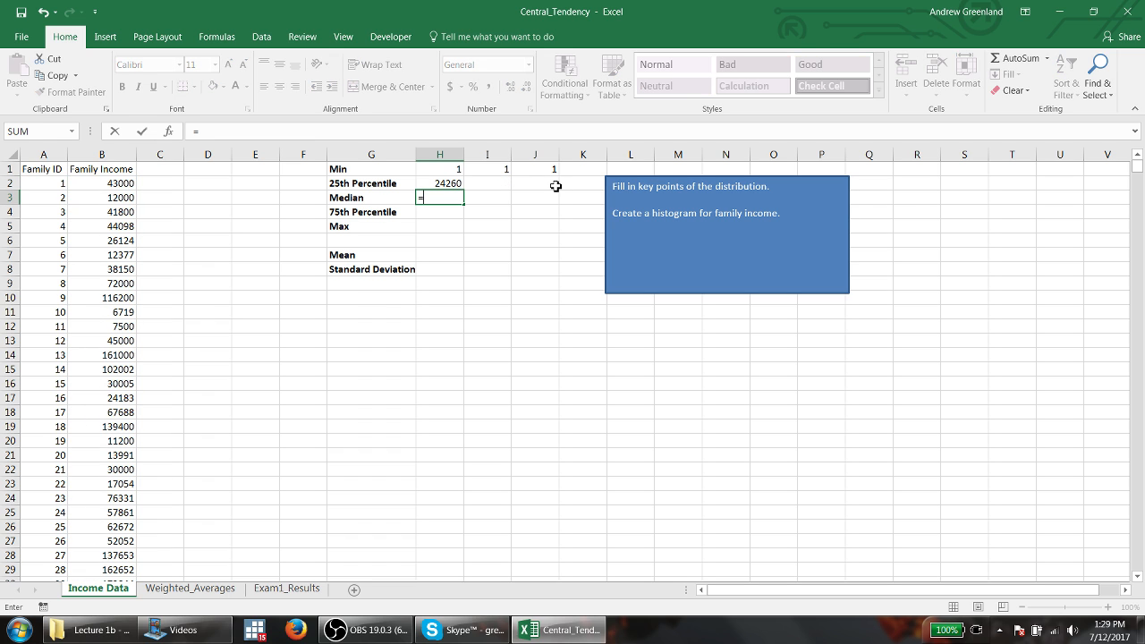
key(Tab)
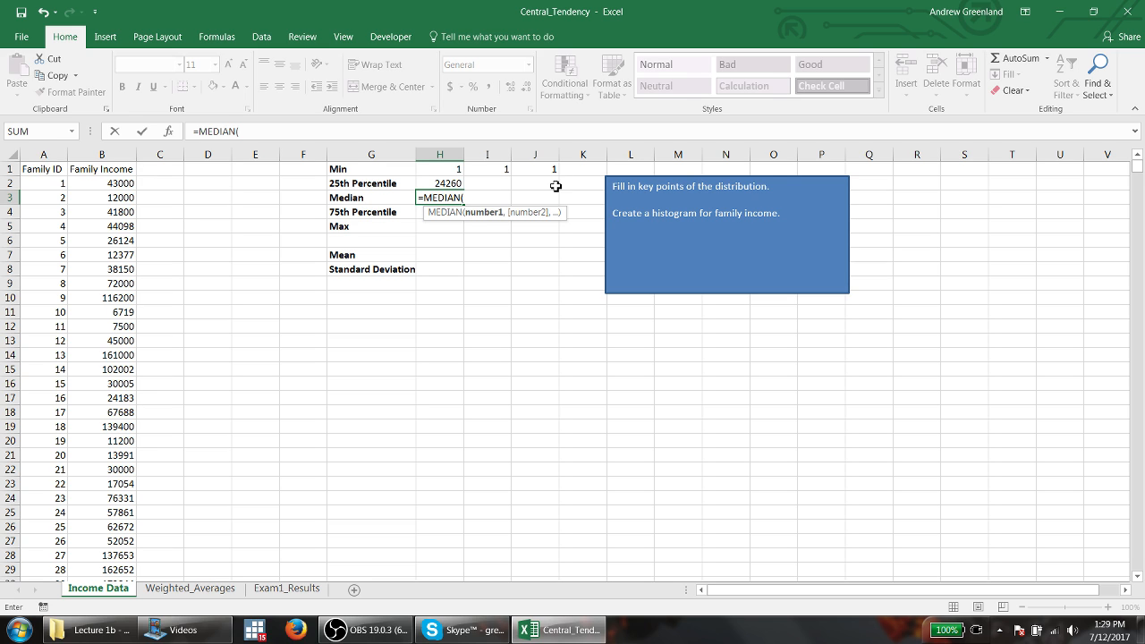
text(inc)
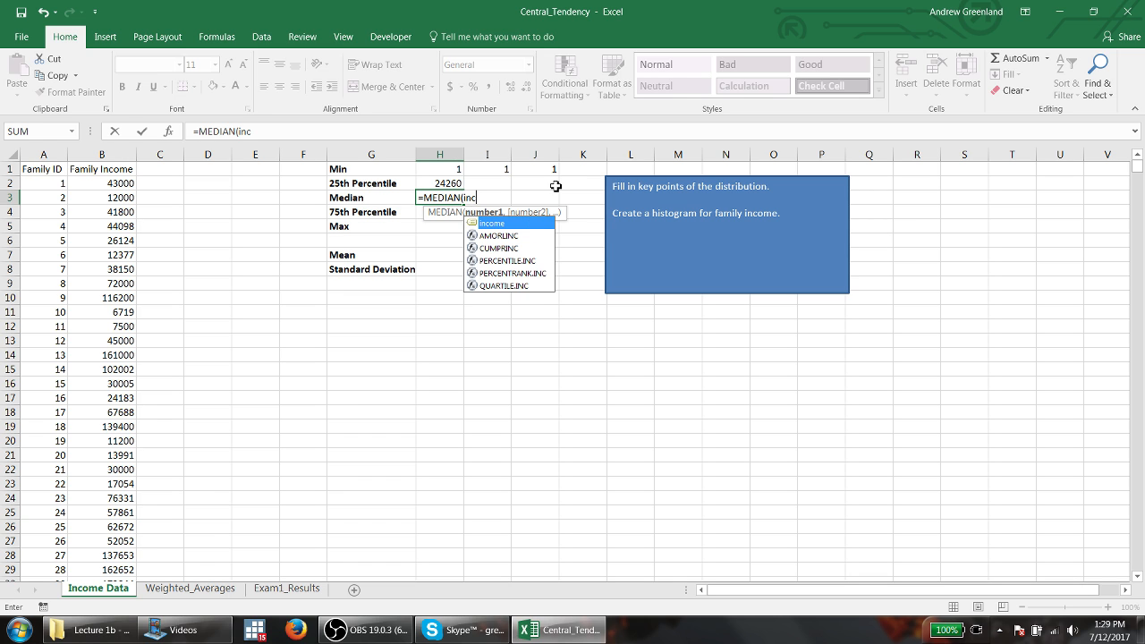
key(Tab)
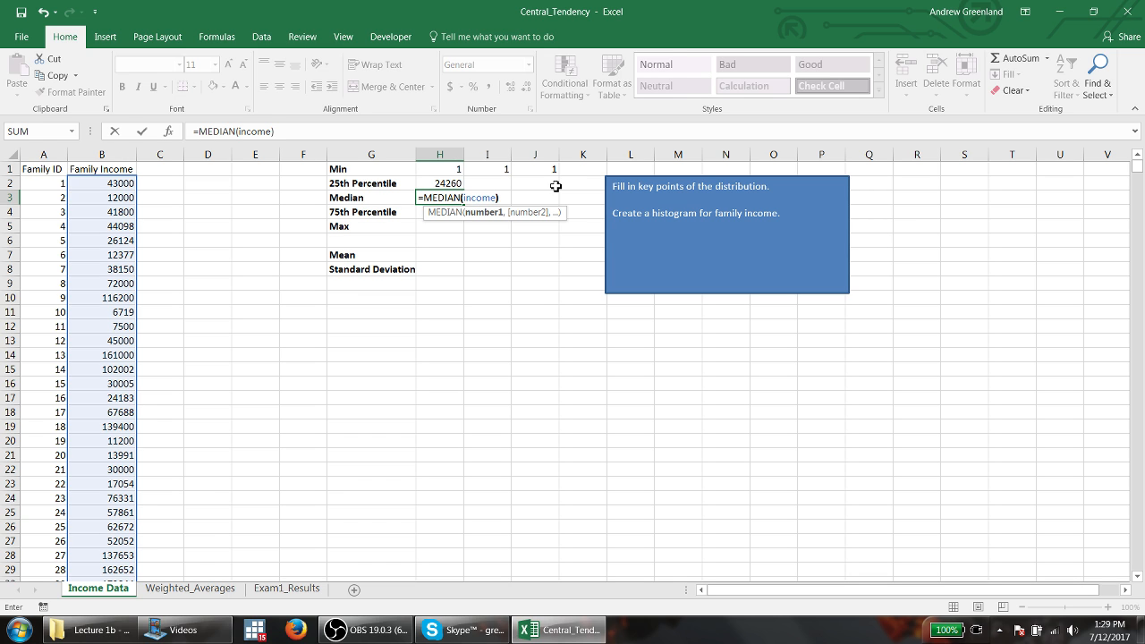
text())
key(Return)
Enter =QUARTILE.INC(income,3) in cell H4 to calculate the 75th percentile of family income.
text(=)
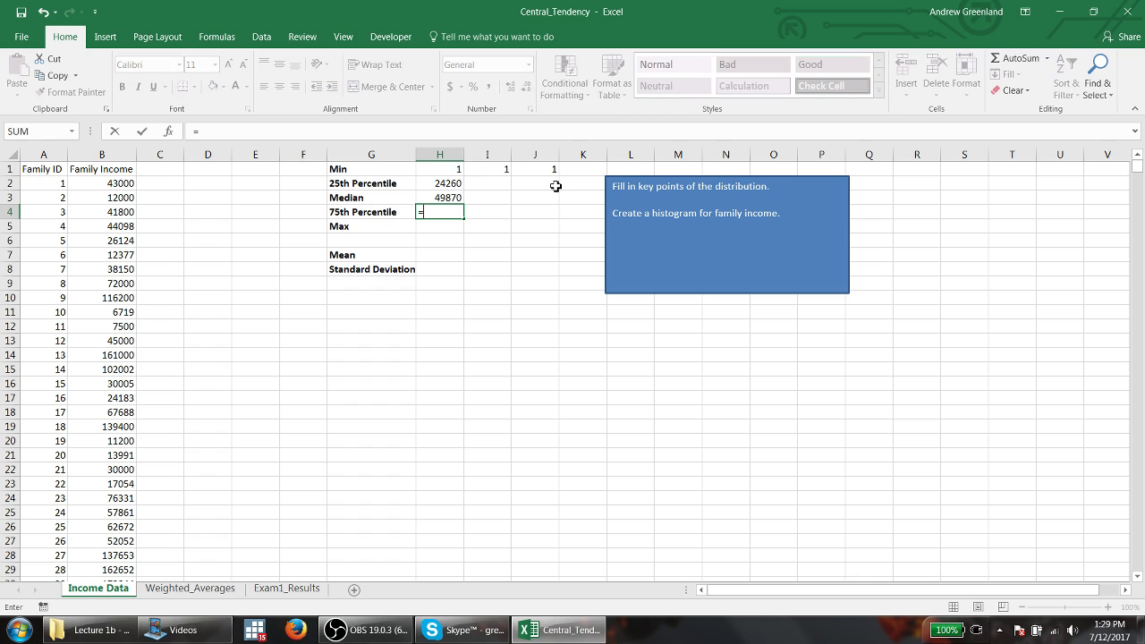
text(qu)
key(Down)
key(Down)
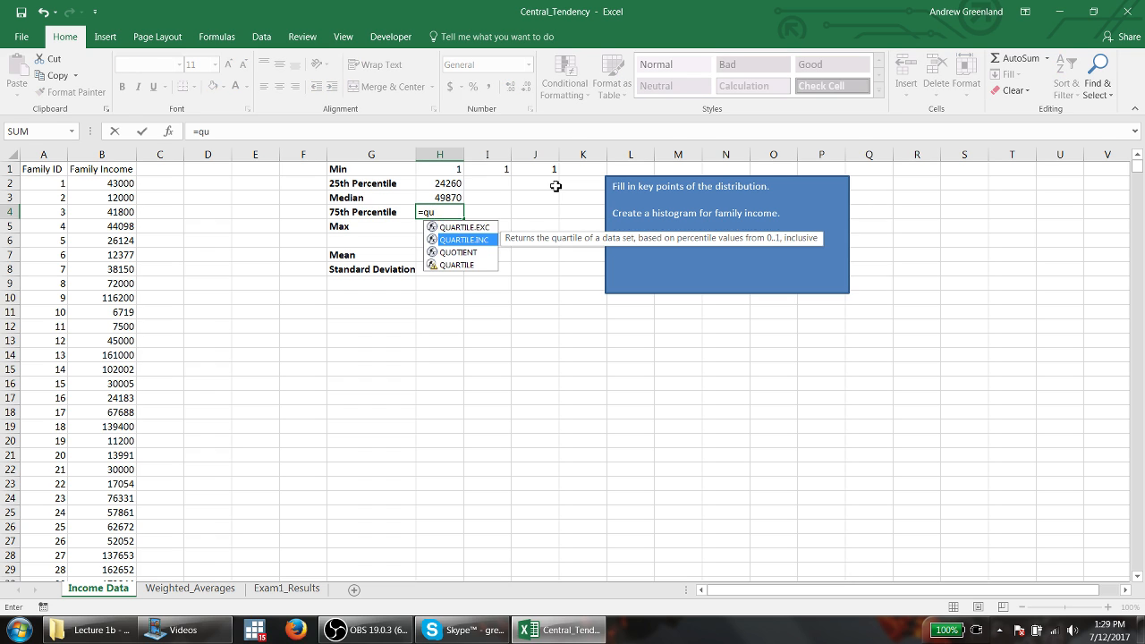
key(Tab)
text(income,3)
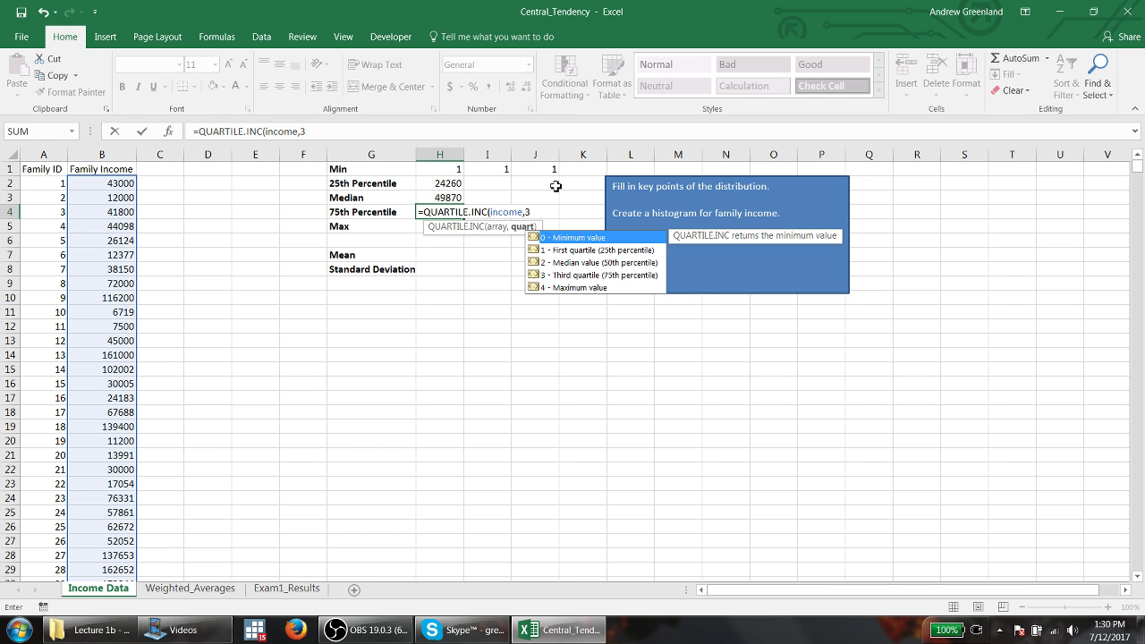
text())
key(Return)
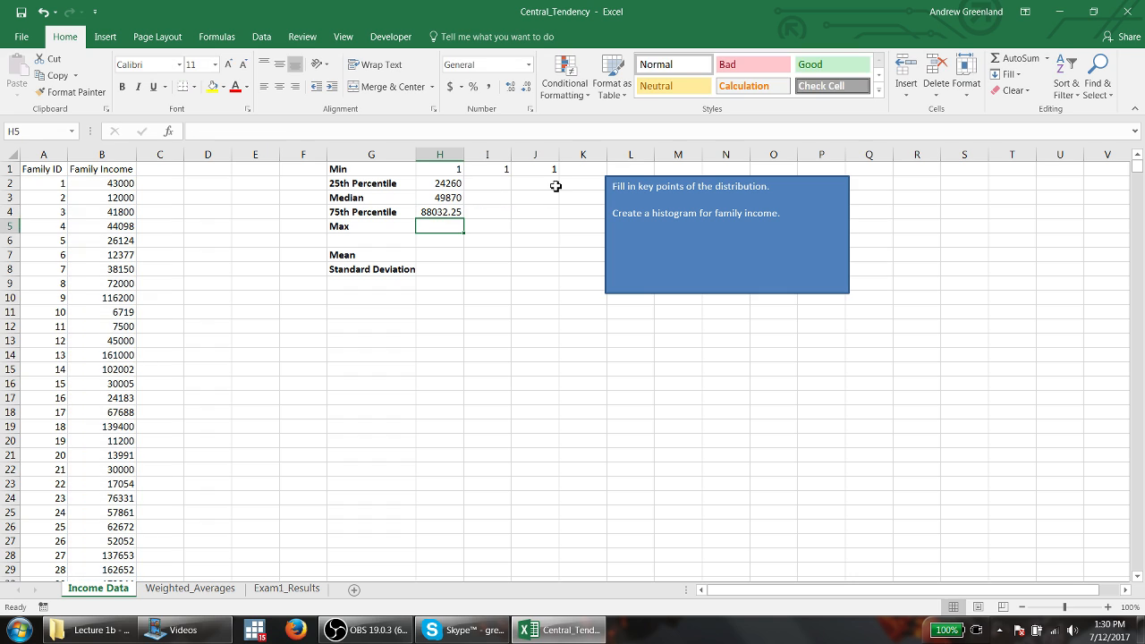
Enter =max(income) in cell H5 to calculate the maximum family income.
text(max()
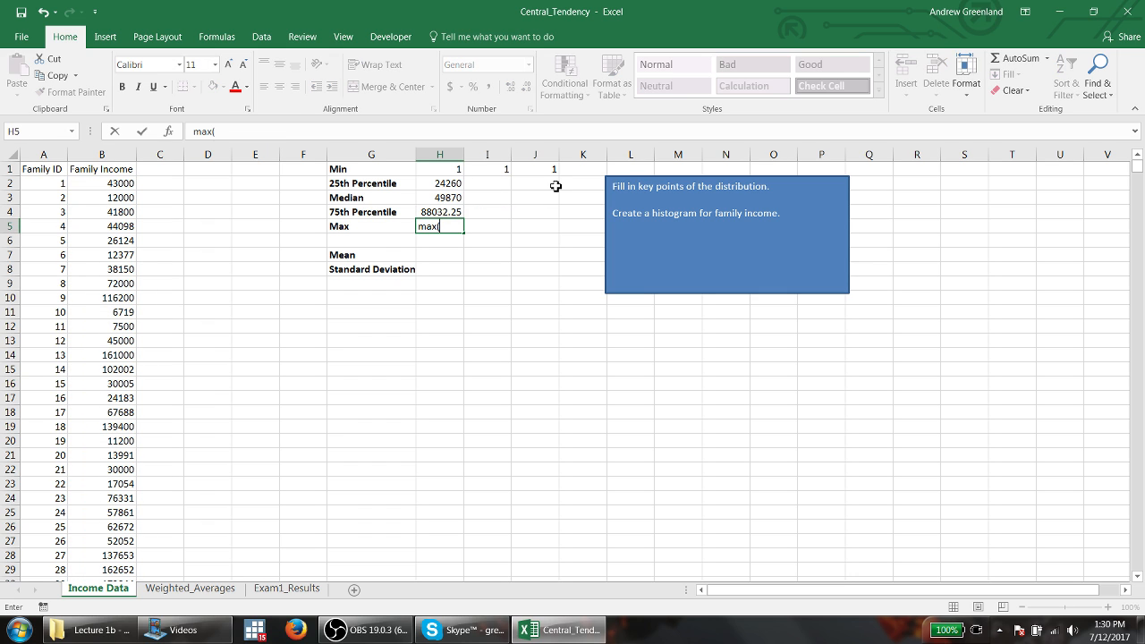
key(BackSpace)
key(BackSpace)
key(BackSpace)
text(=max(income)
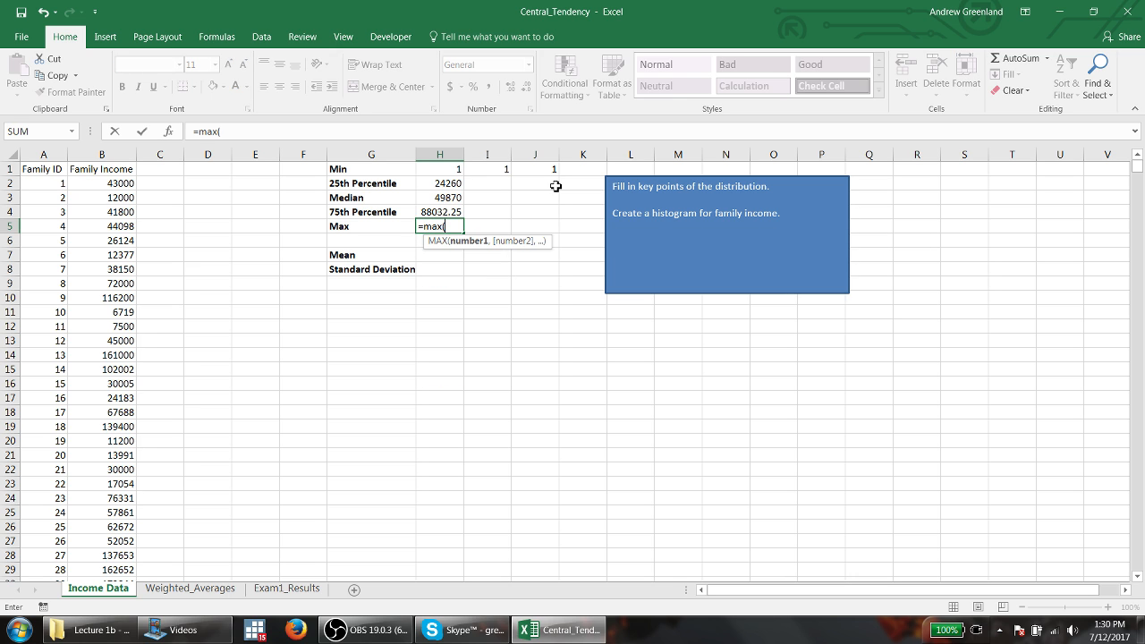
text())
key(Return)
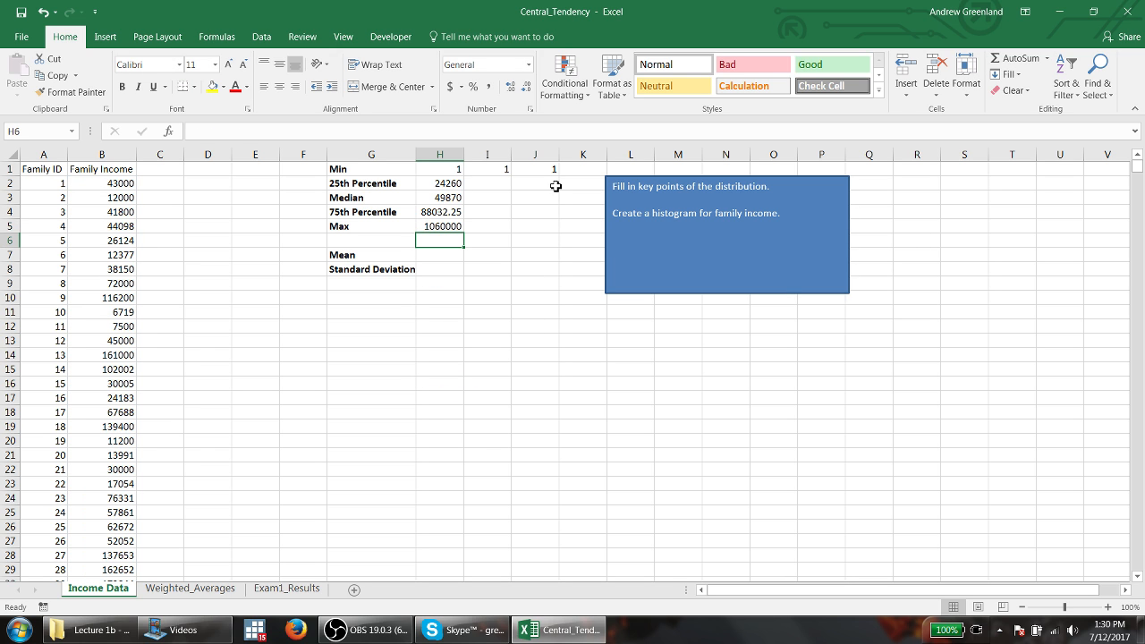
Apply the dollar accounting number format to the statistics range H1:J8.
key(Down)
key(Up)
key(Up)
key(Up)
key(Up)
key(Up)
key(Up)
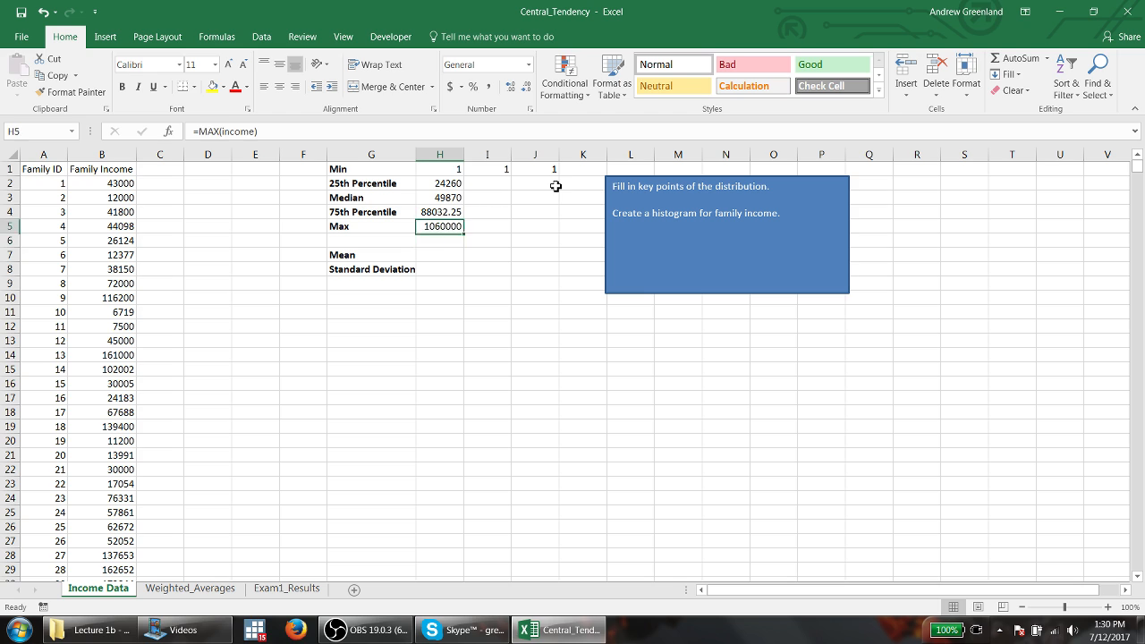
key(shift+Down)
key(shift+Down)
key(shift+Down)
key(shift+Down)
key(shift+Down)
key(shift+Down)
key(shift+Down)
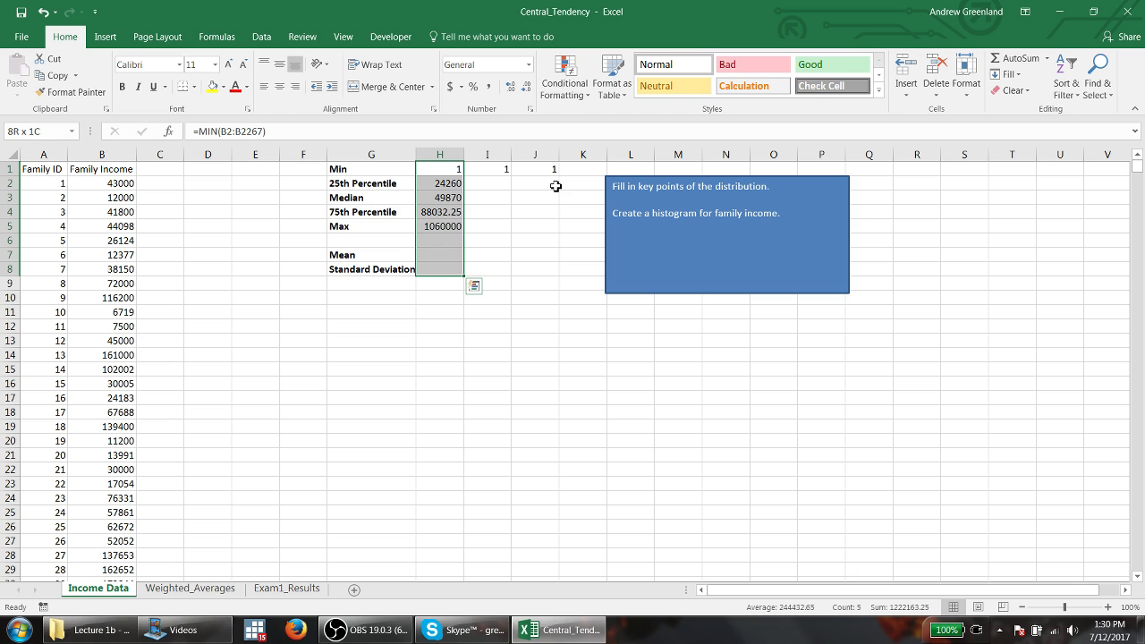
key(shift+Right)
key(shift+Right)
key(shift+Right)
key(shift+Left)
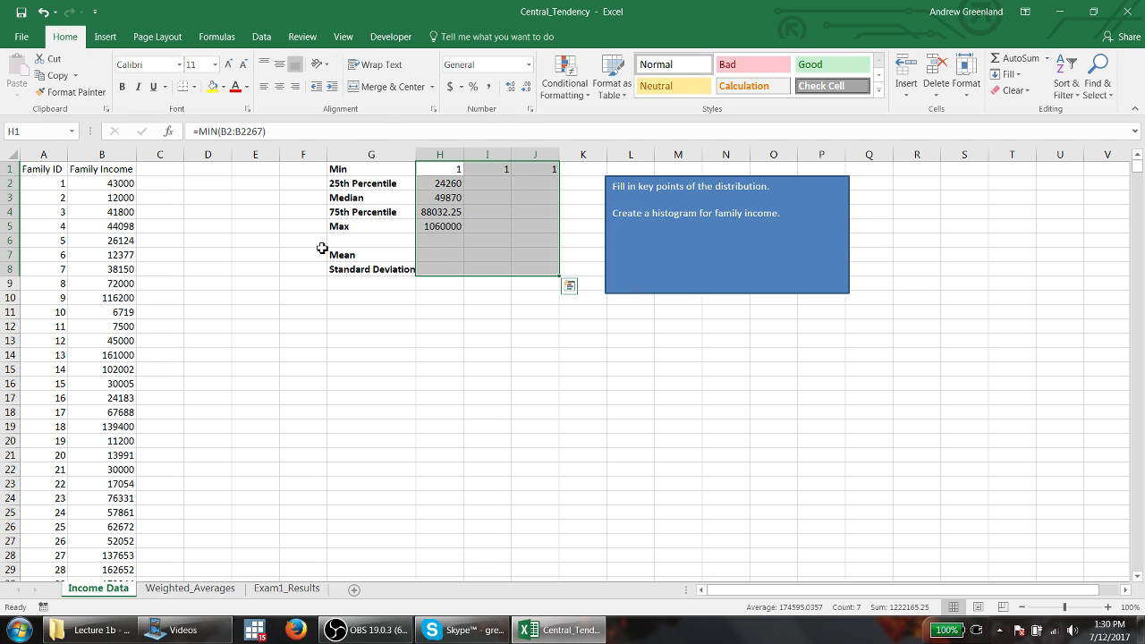
double_click(75, 37)
click(75, 37)
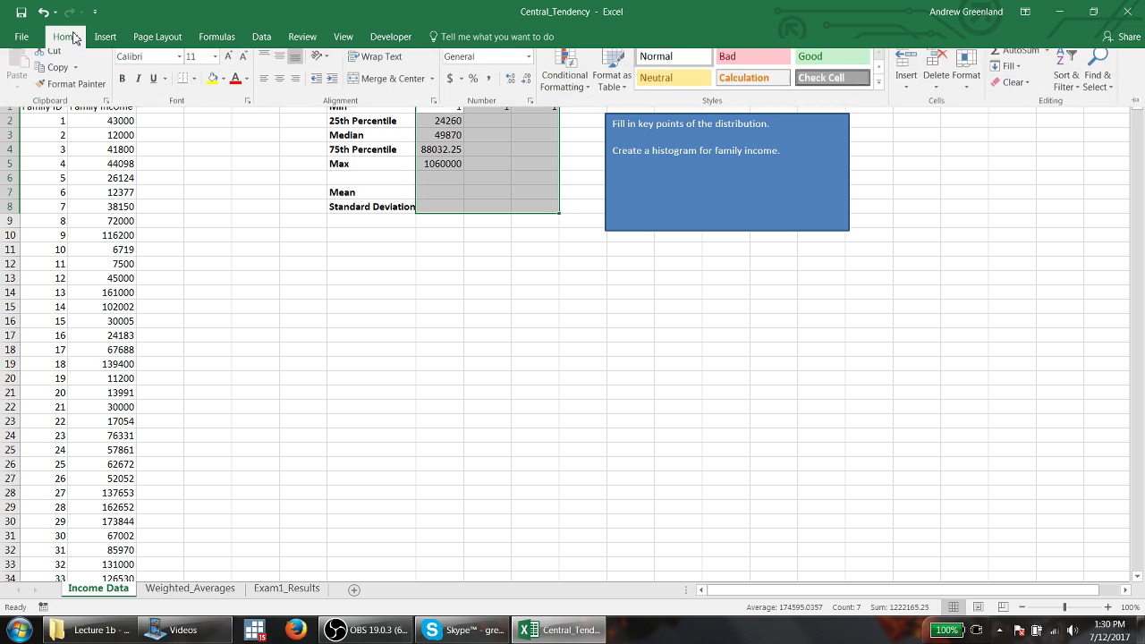
click(75, 37)
double_click(76, 37)
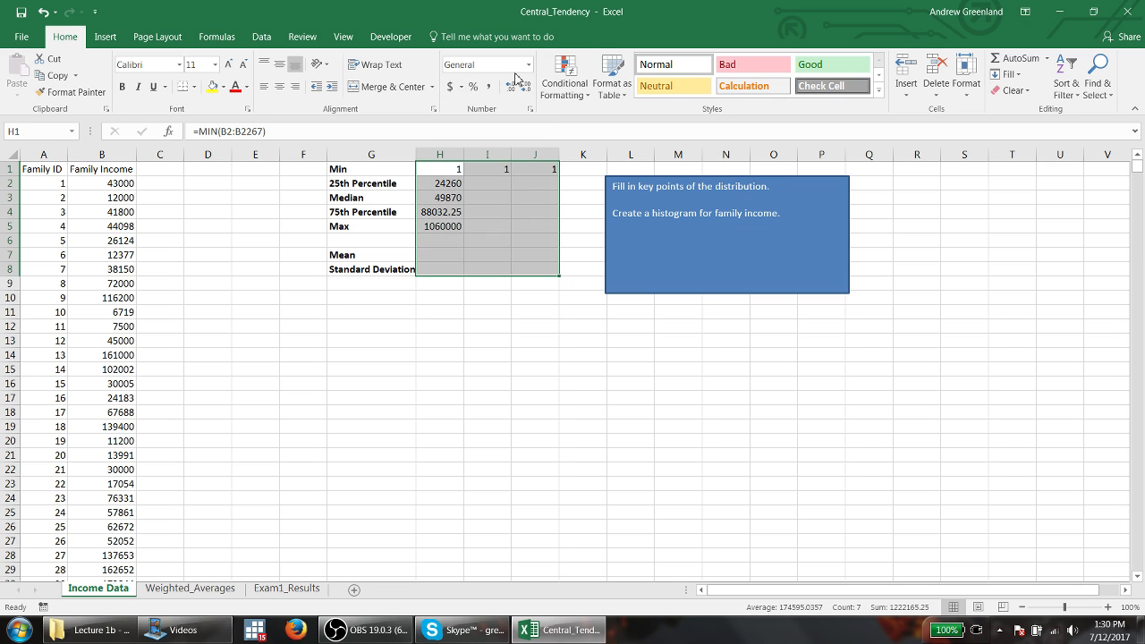
click(450, 87)
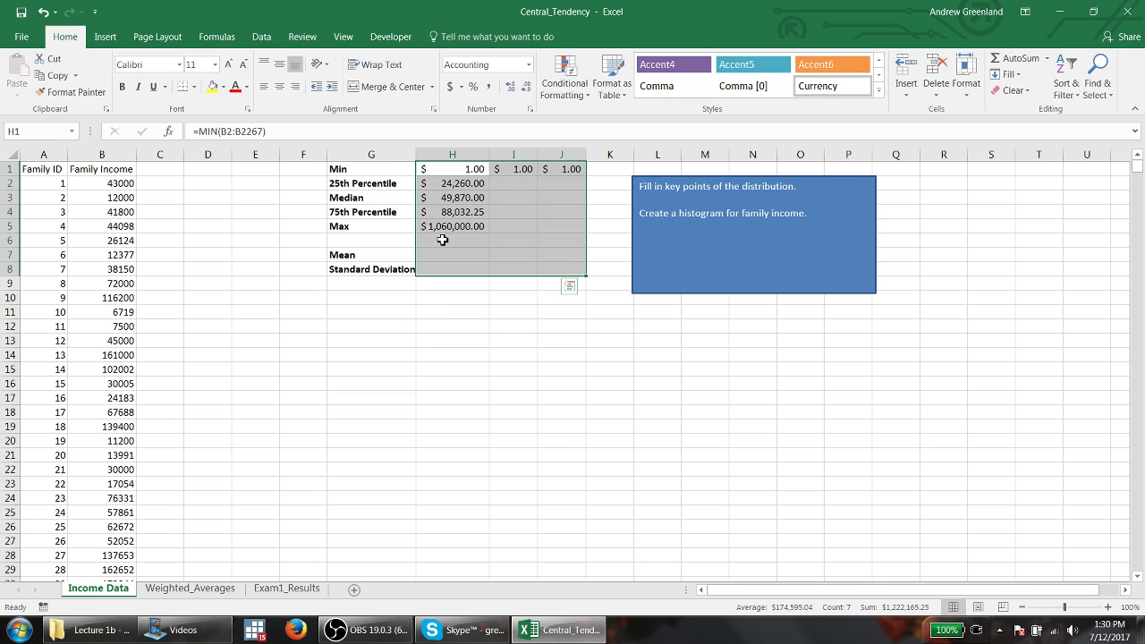
Reduce the displayed decimals of H1:J8 to none, and raise them to eight places.
click(526, 91)
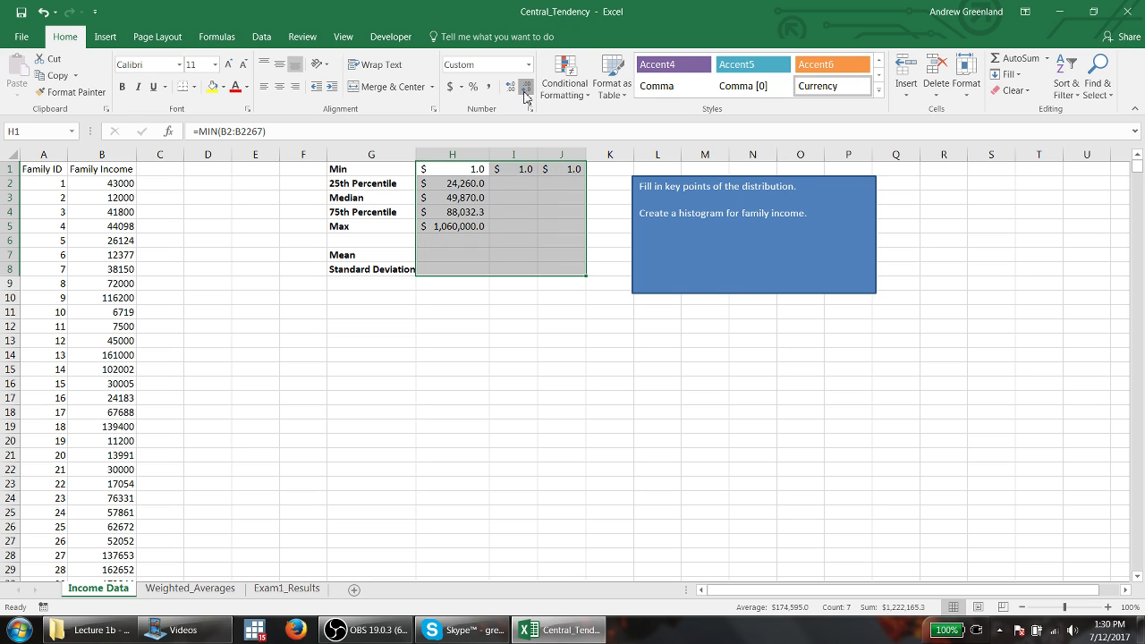
click(526, 91)
click(510, 90)
click(510, 90)
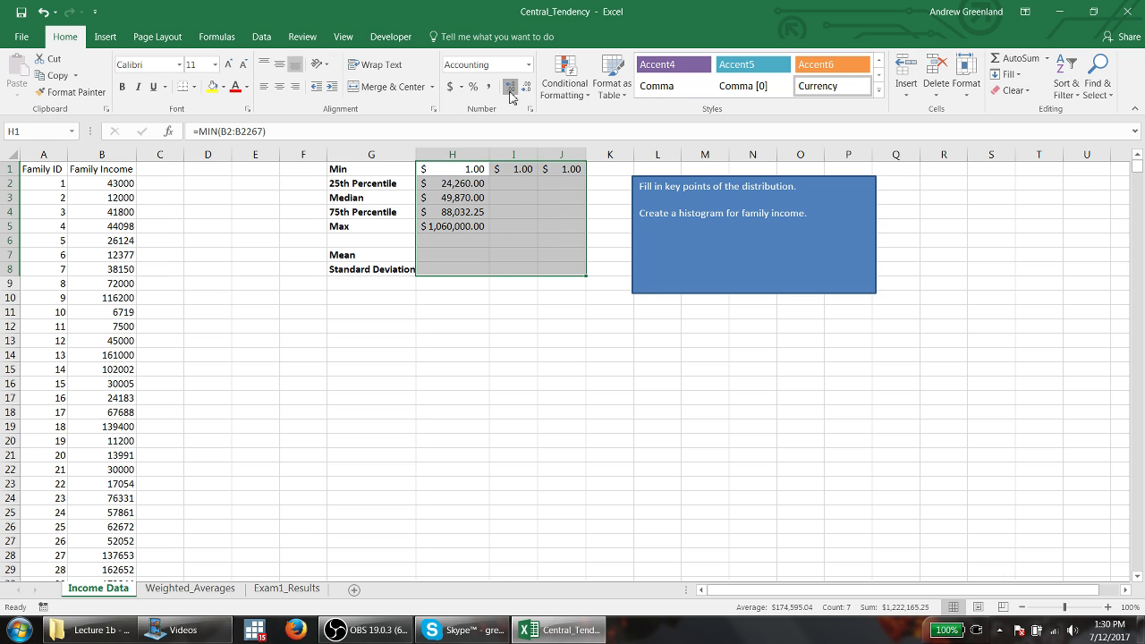
click(510, 91)
click(510, 90)
click(510, 90)
click(510, 91)
click(510, 90)
click(510, 90)
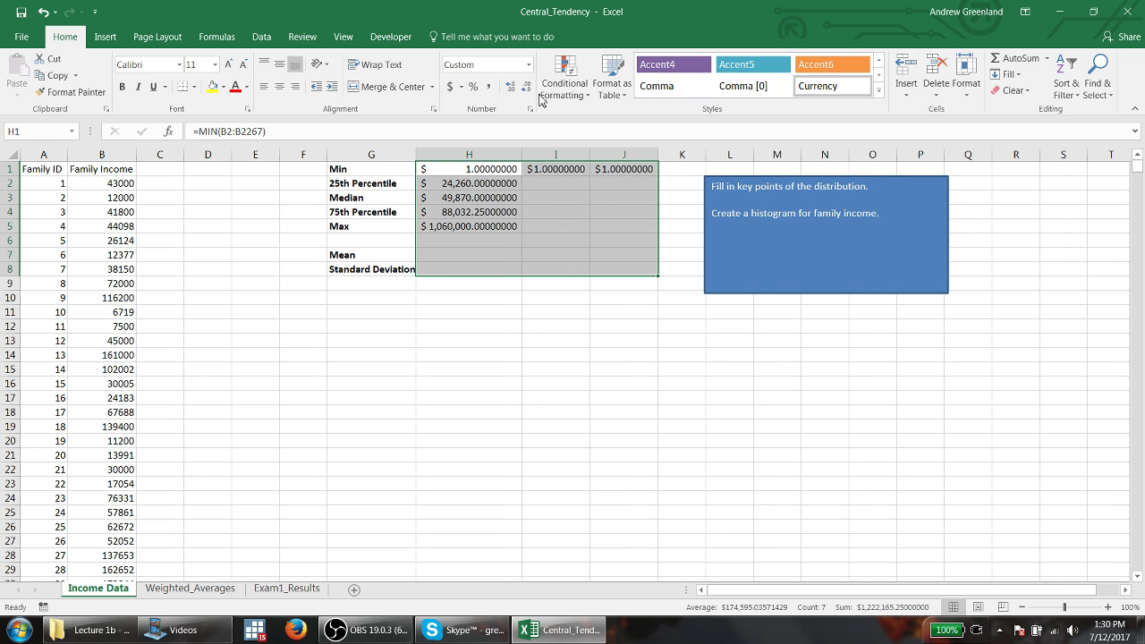
Reduce the displayed decimals of H1:J8 to whole dollars and deselect the range.
click(529, 90)
click(528, 91)
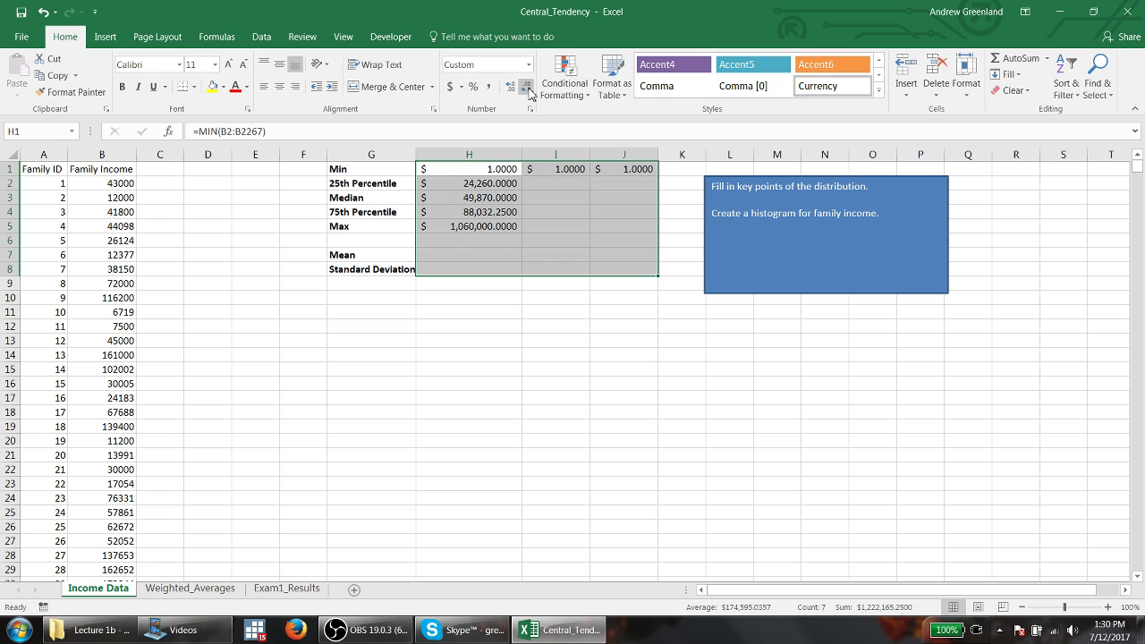
click(529, 91)
click(529, 90)
click(529, 91)
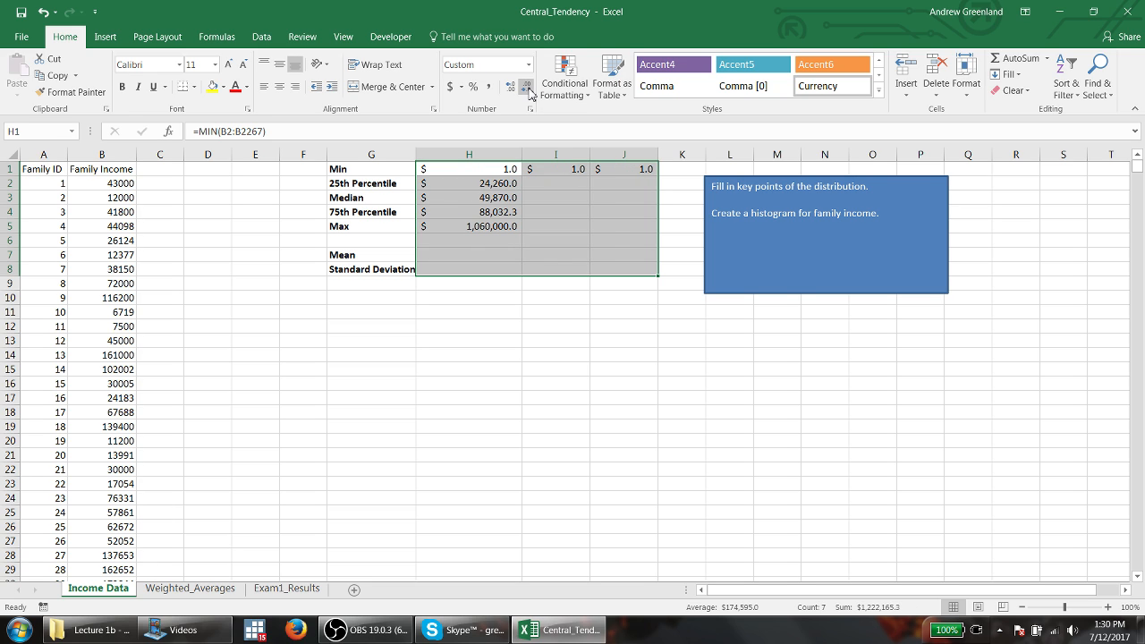
click(529, 90)
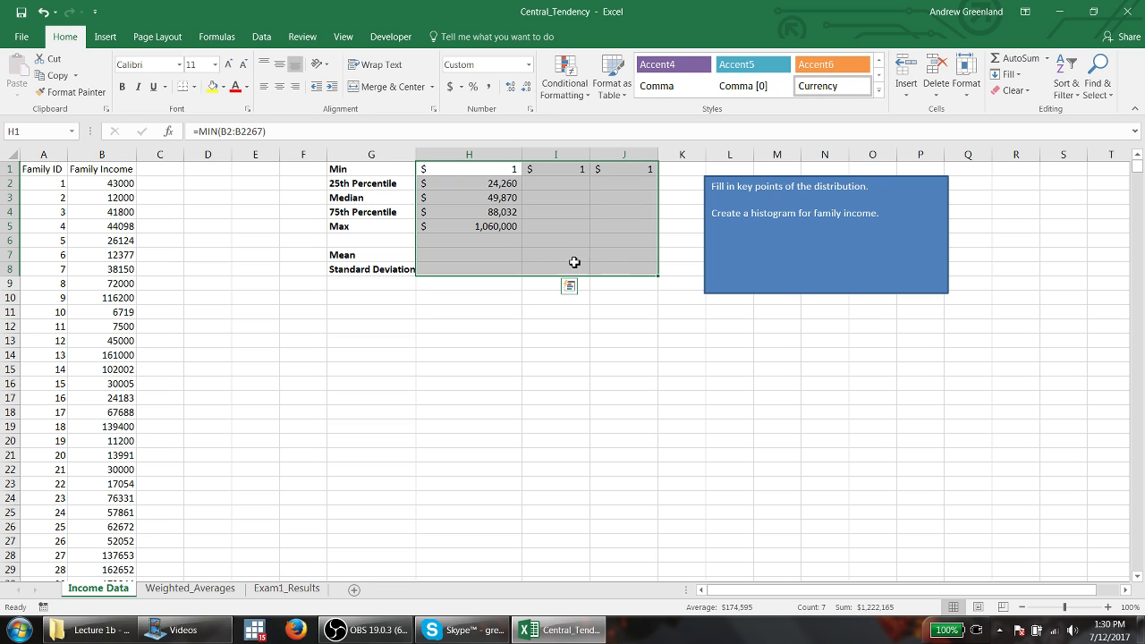
click(606, 331)
Enter =AVERAGE(income) in cell H7 to calculate the mean family income.
click(486, 254)
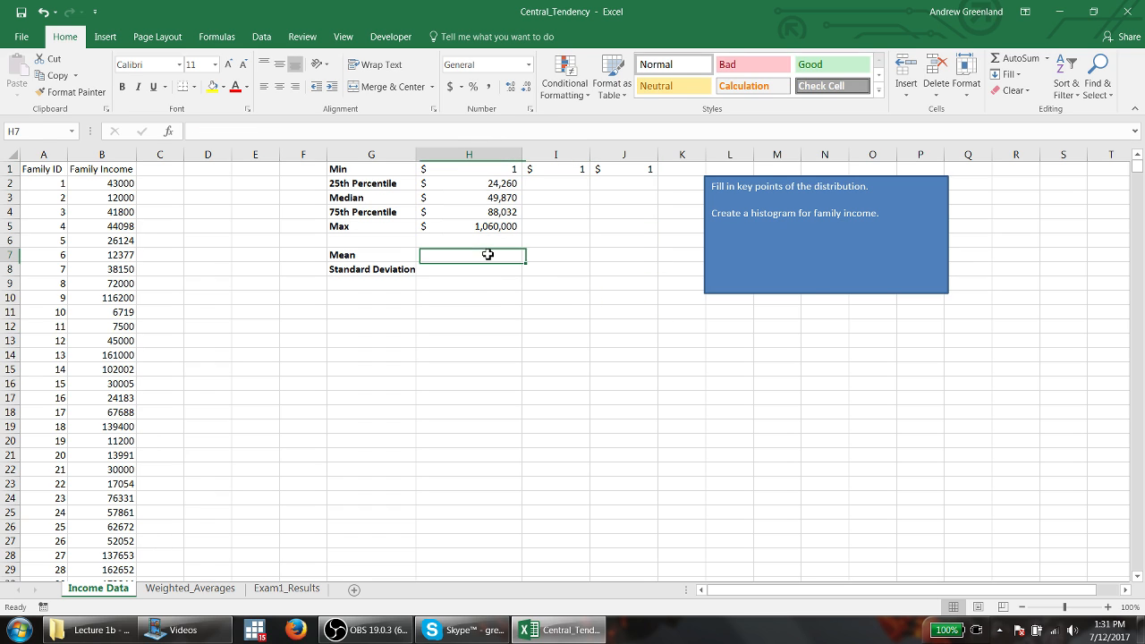
text(=)
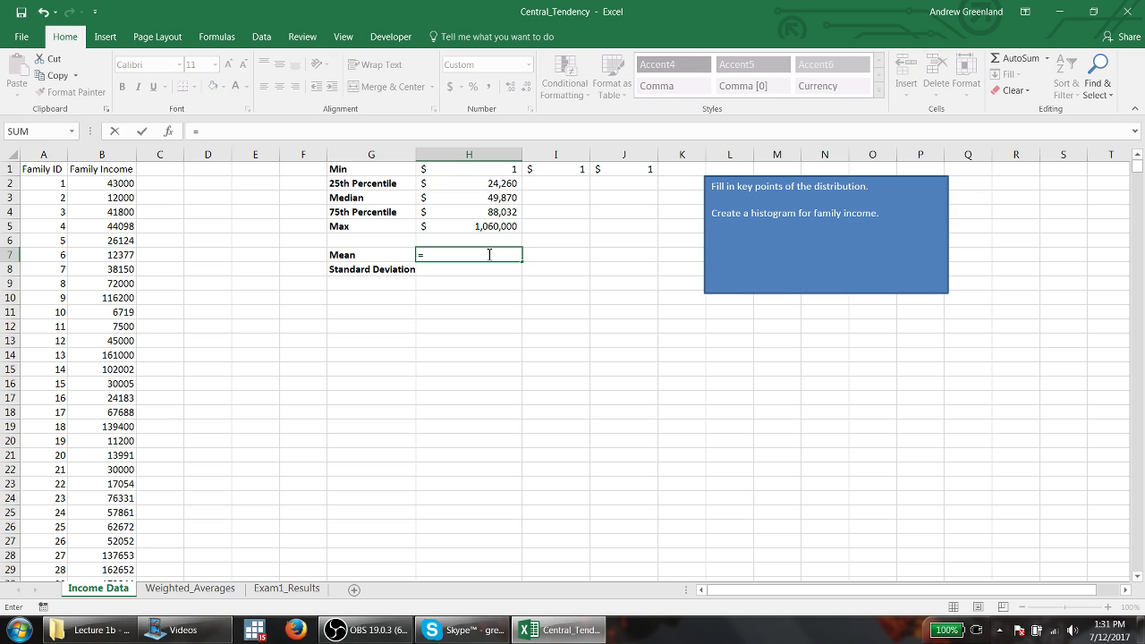
text(av)
key(Down)
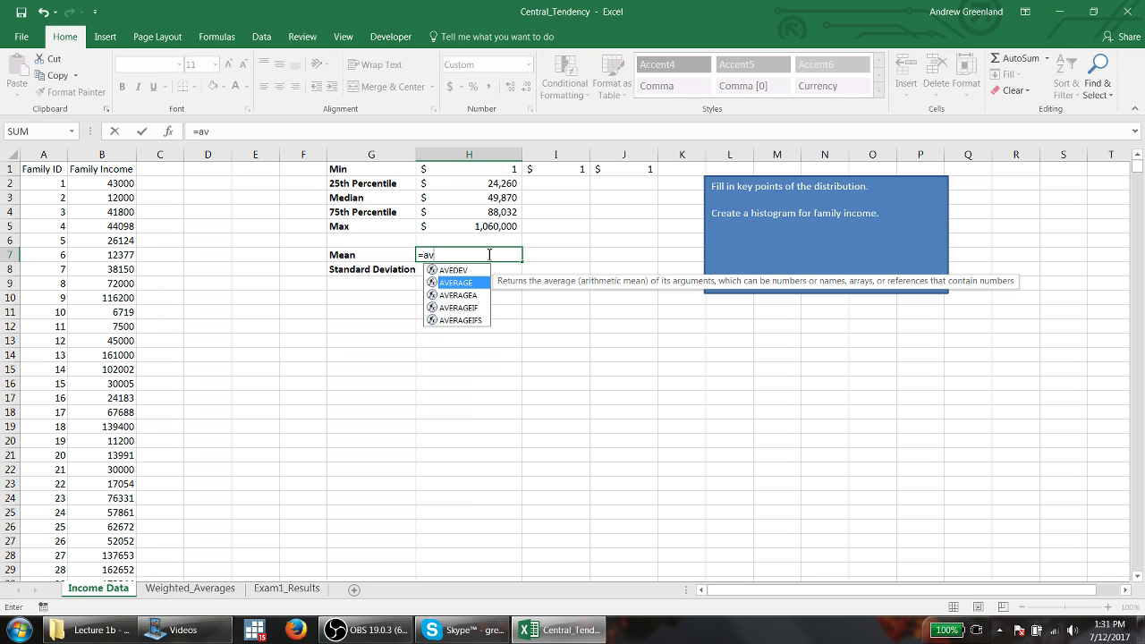
key(Tab)
text(income)
key(Return)
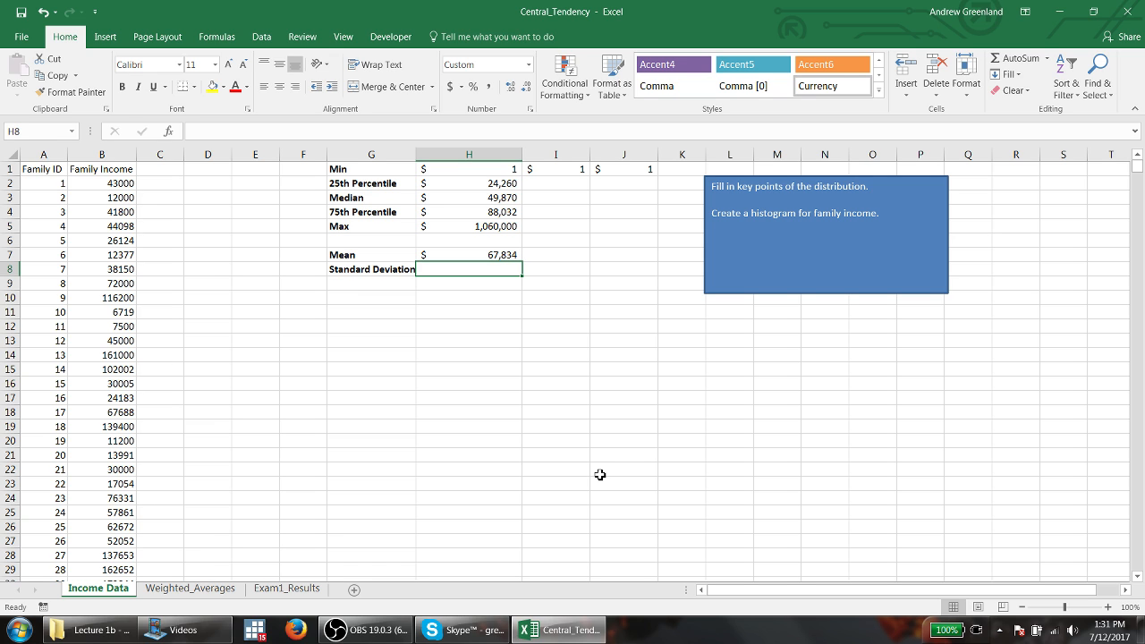
Enter =STDEV.S(income) in cell H8 to calculate the sample standard deviation of family income.
text(=)
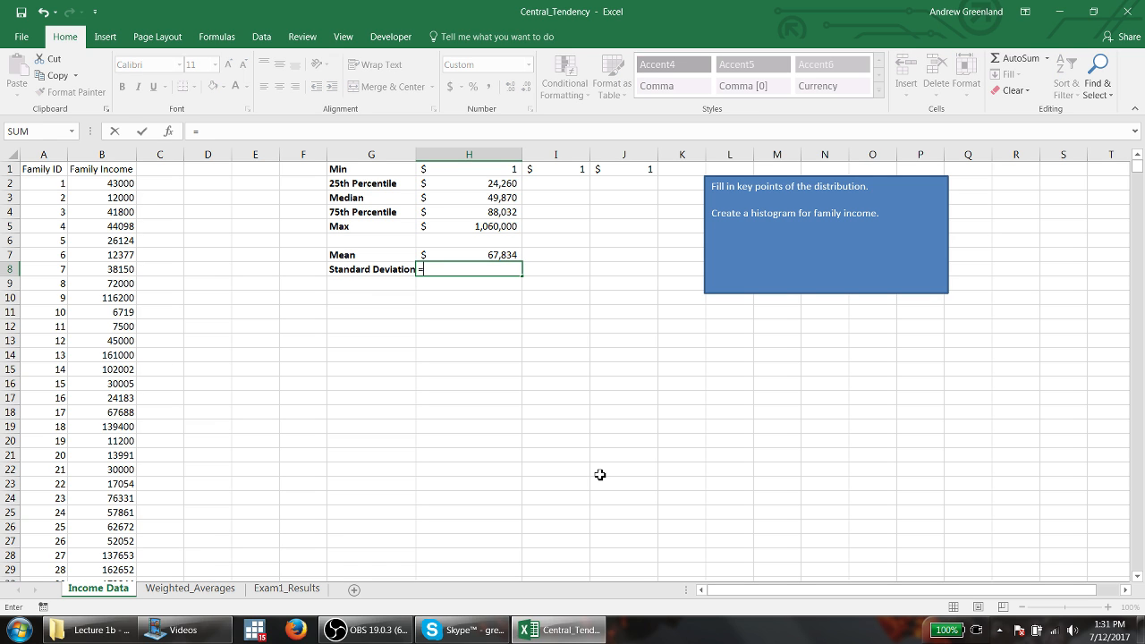
text(stdev.)
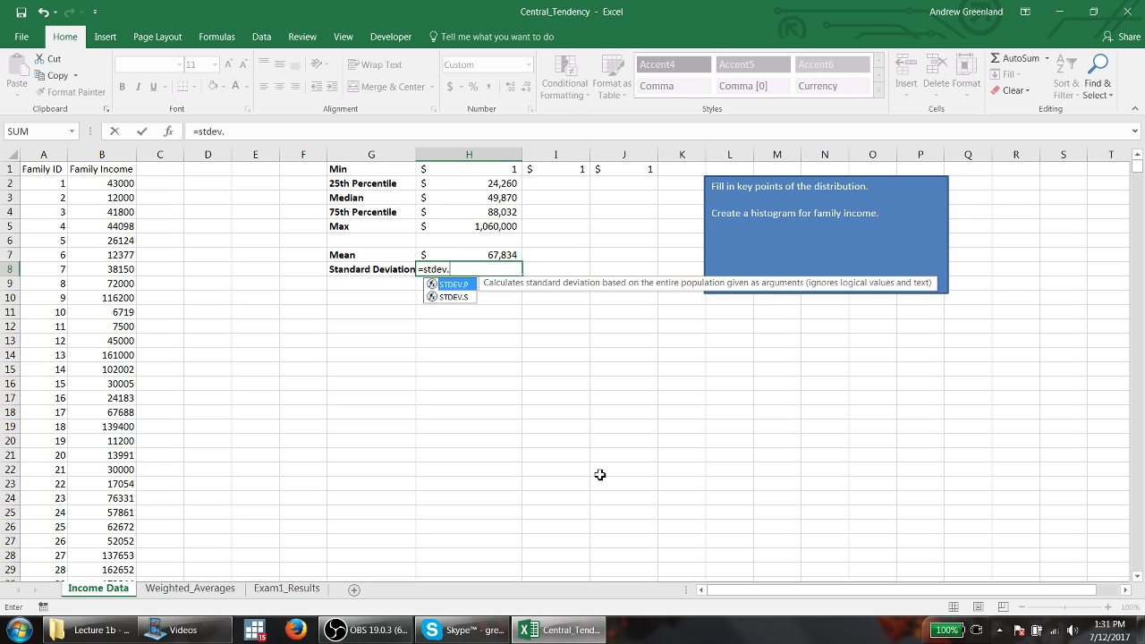
key(Down)
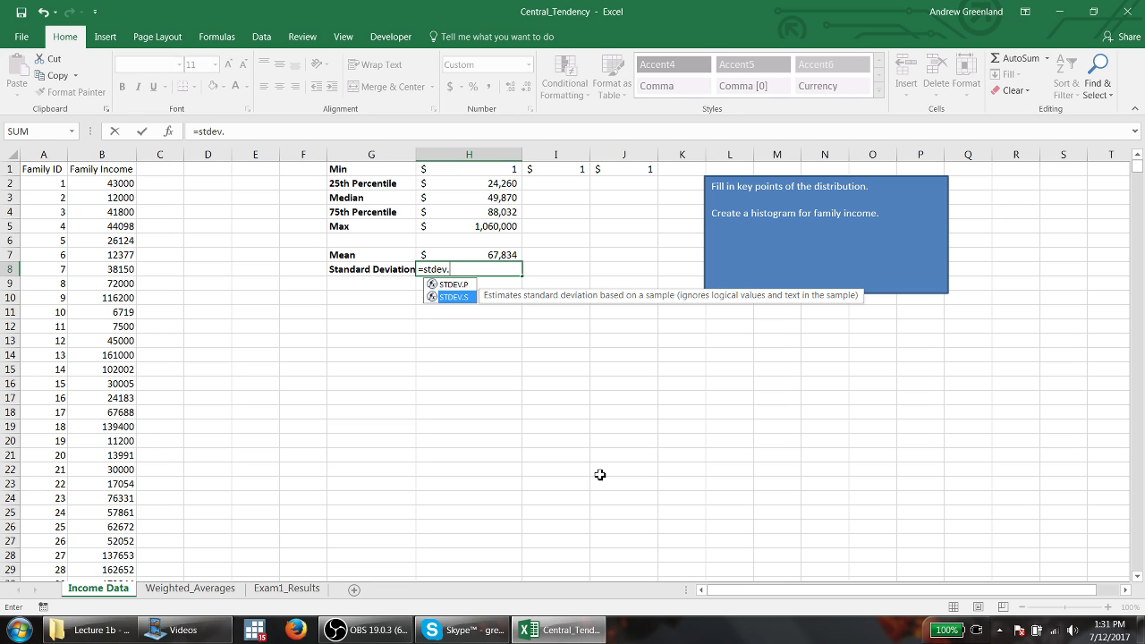
key(Tab)
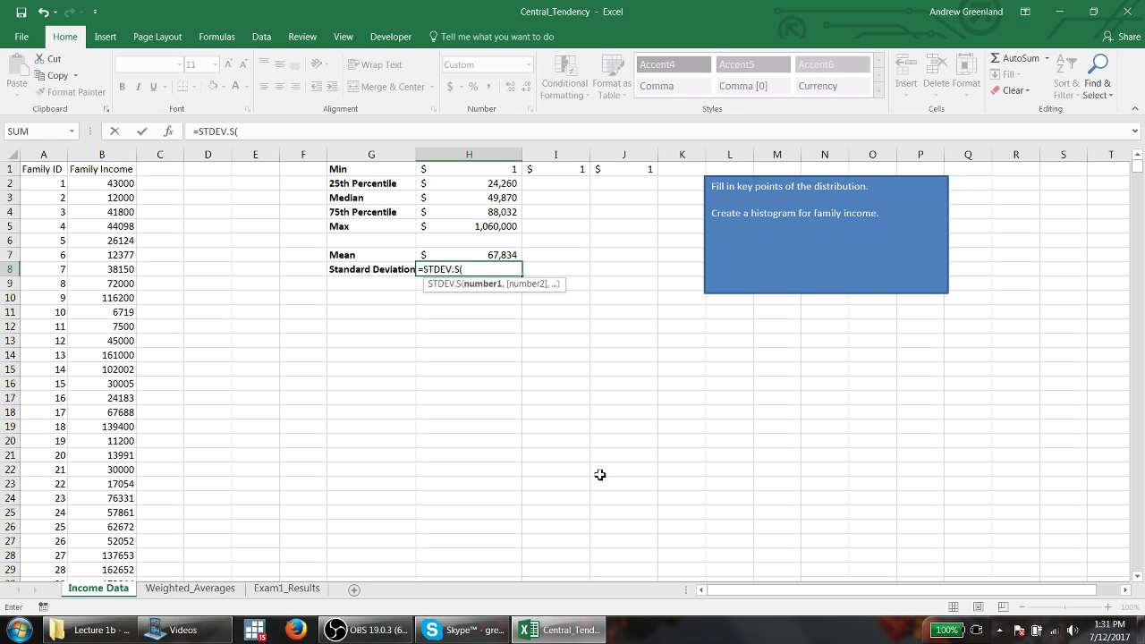
text(in)
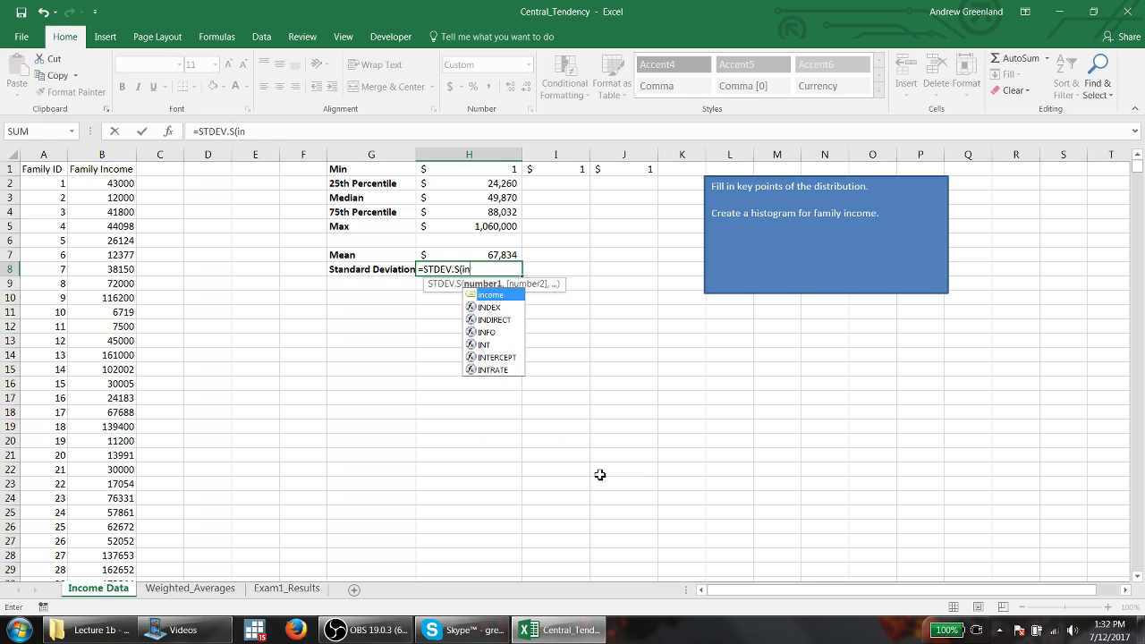
key(Tab)
text())
key(Return)
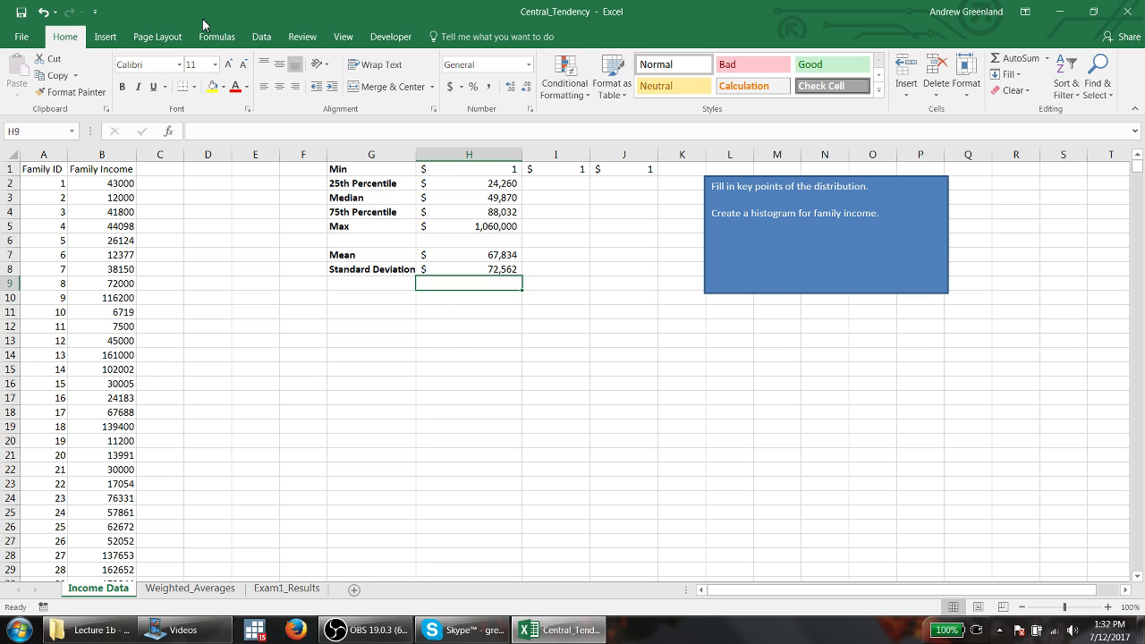
Start a Histogram analysis from the Data Analysis tools with the named range income as its input range.
click(272, 38)
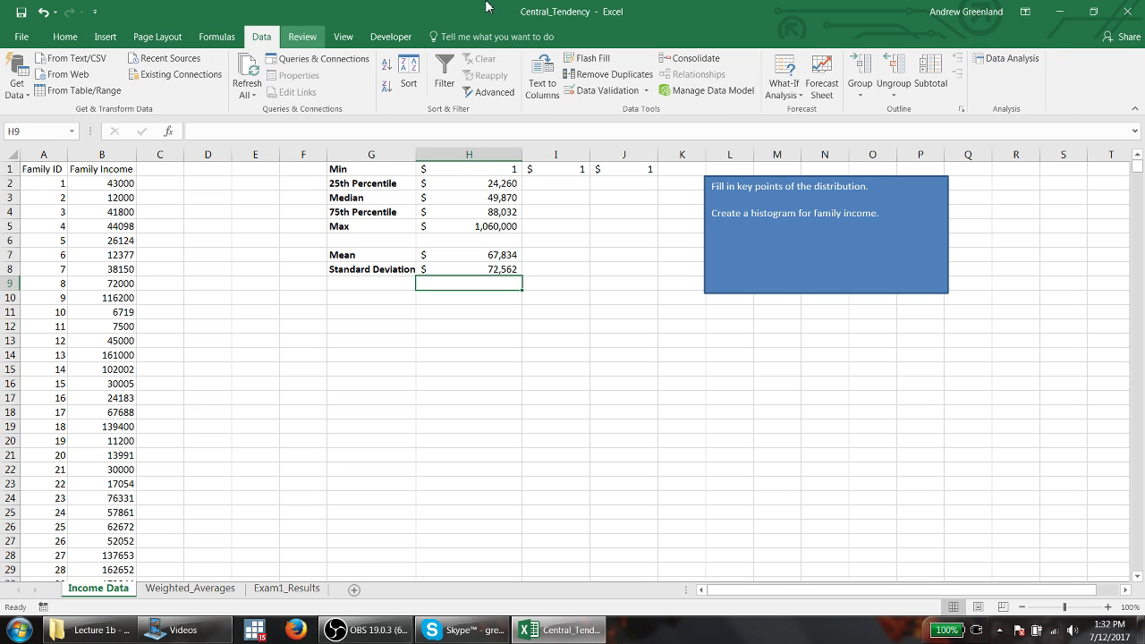
click(1012, 59)
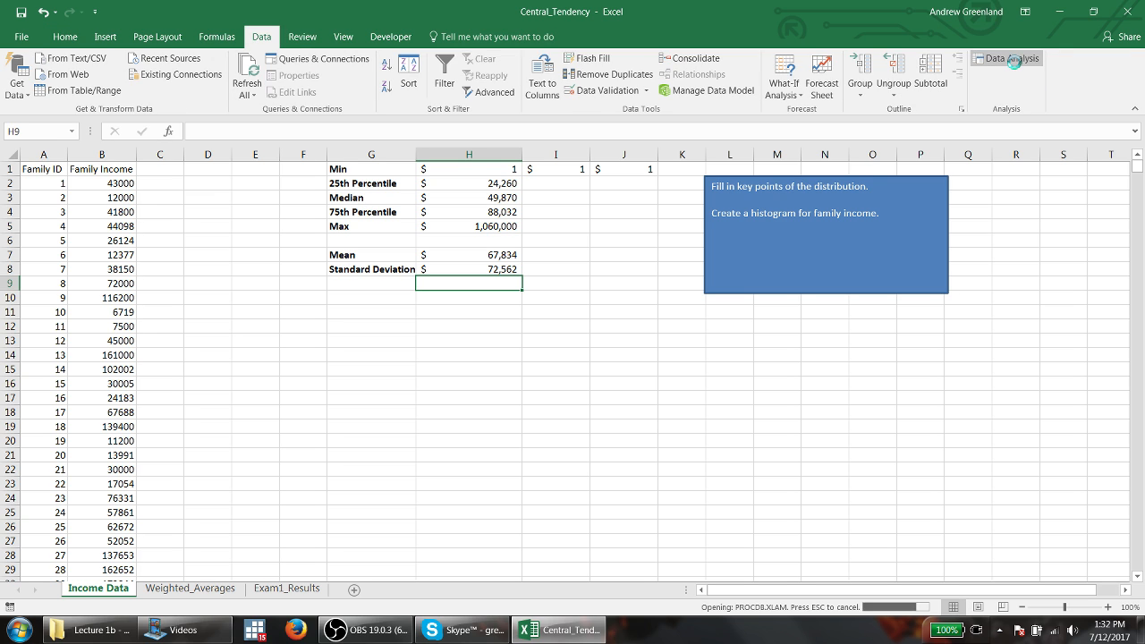
click(619, 427)
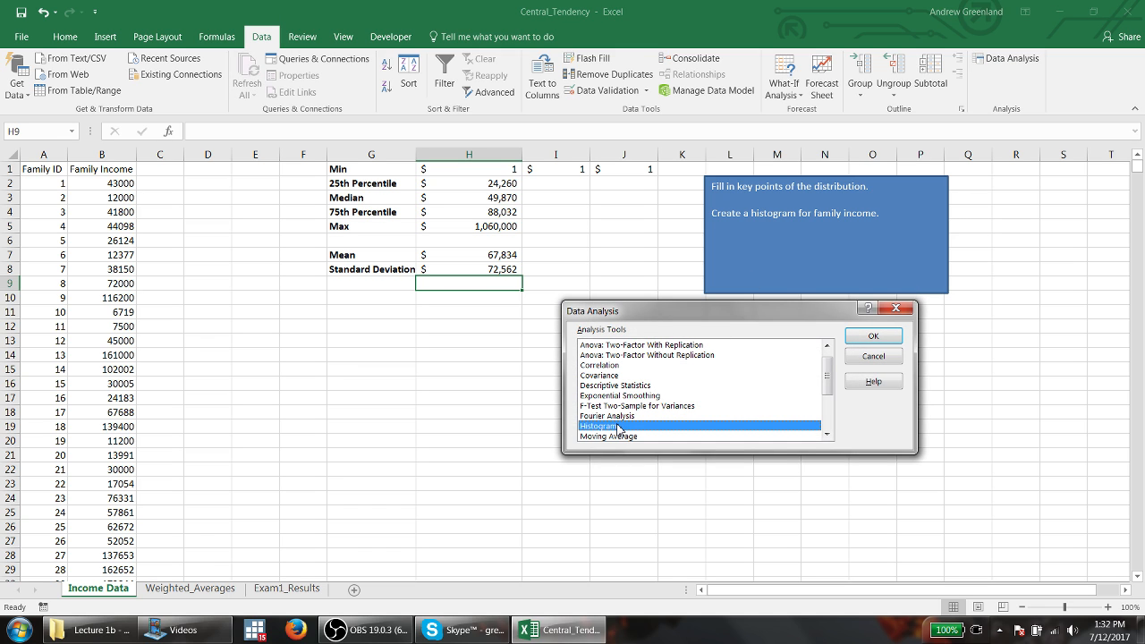
click(891, 338)
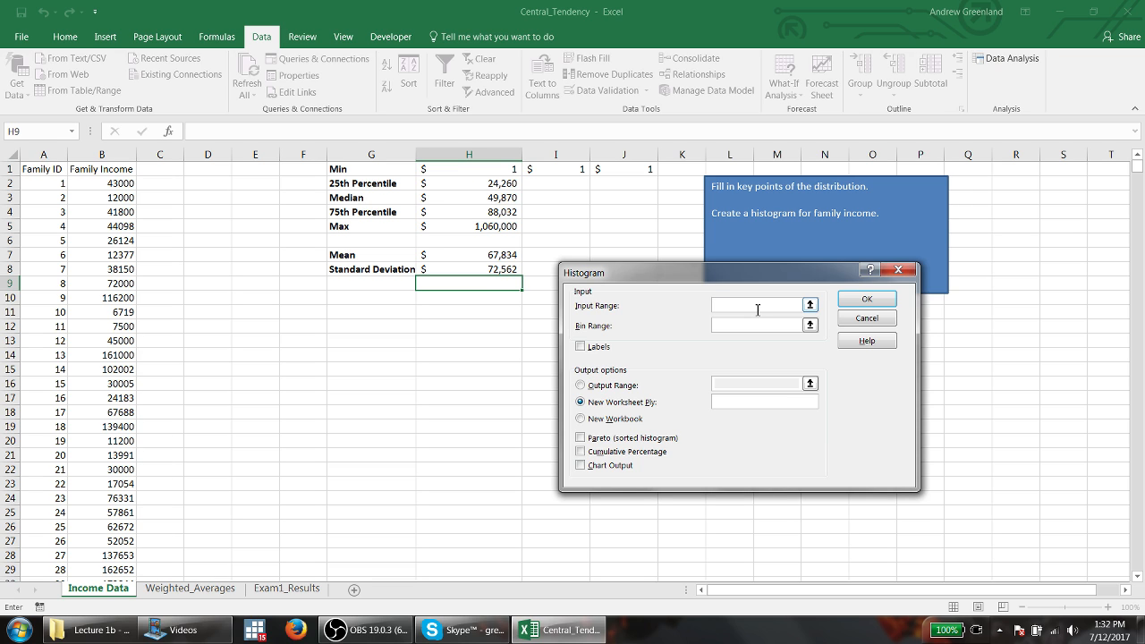
text(income)
key(Tab)
Send the histogram output to cell G15 on the current sheet, include chart output, and generate it.
click(582, 385)
click(735, 382)
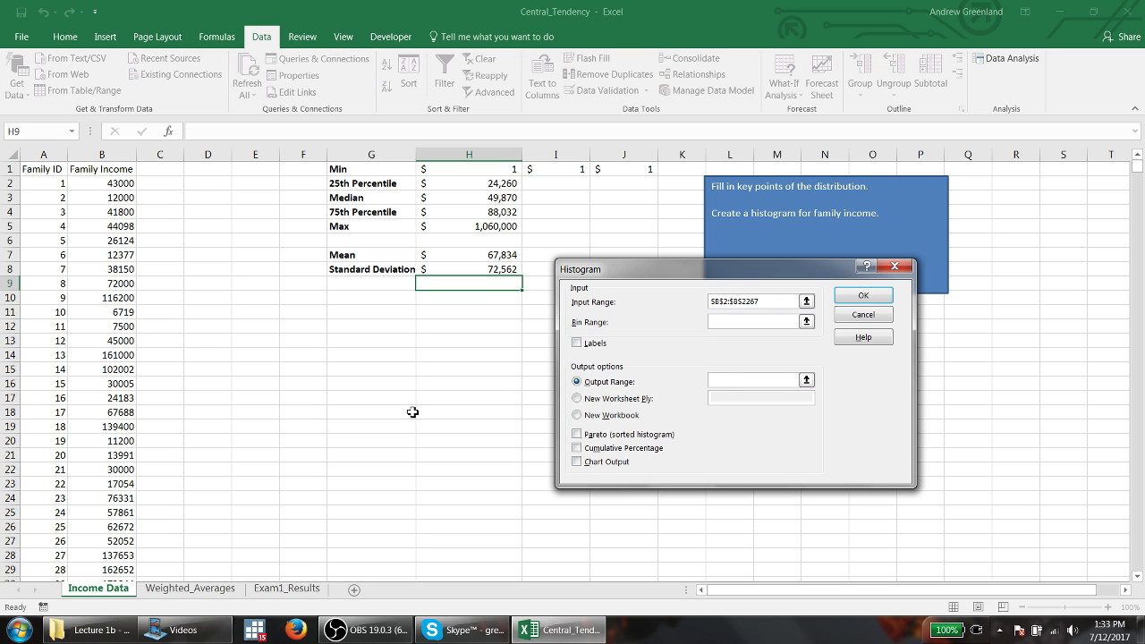
text(b15)
key(BackSpace)
key(BackSpace)
key(BackSpace)
text(g15)
click(580, 462)
click(868, 296)
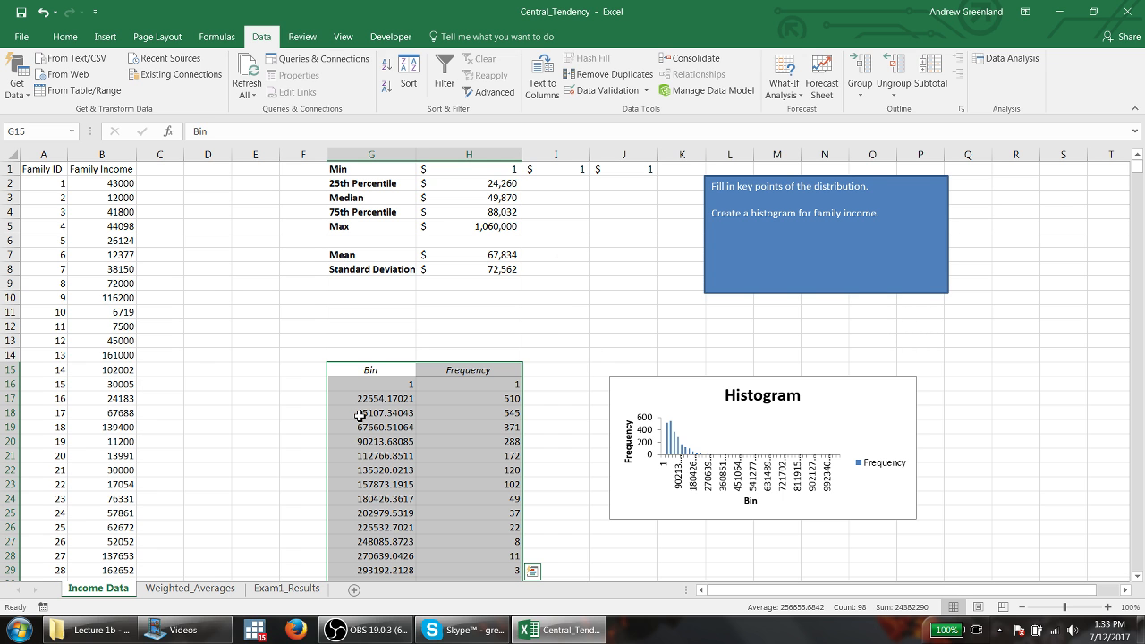
Move the histogram chart next to the bin table and enlarge it to span about columns G to W and rows 15 to 39.
scroll(559, 260, down, 2)
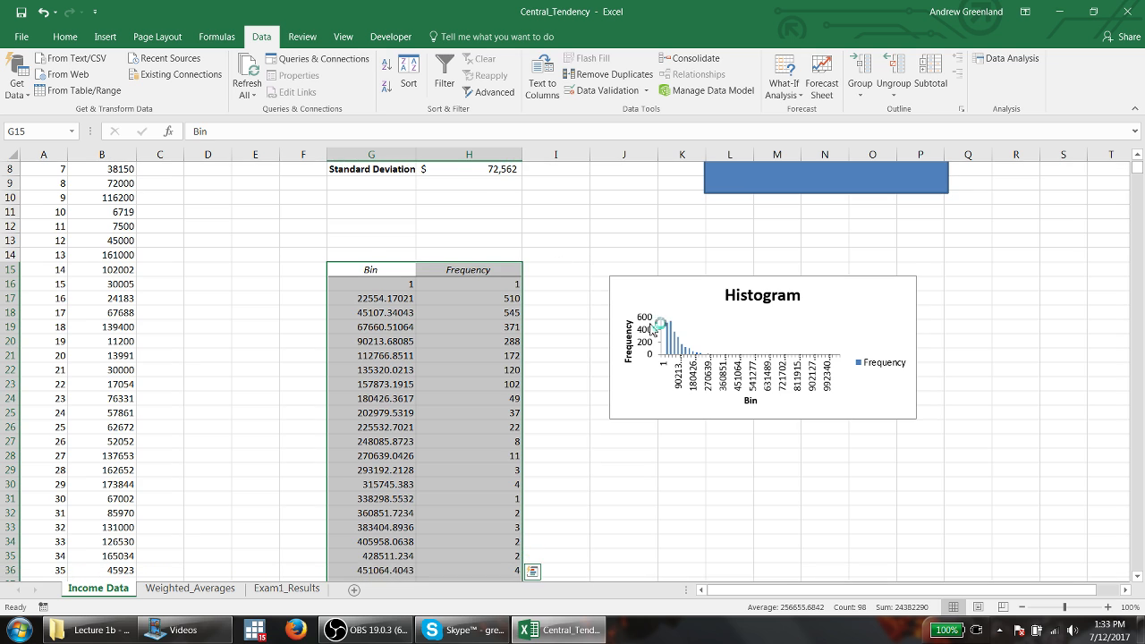
click(633, 293)
drag(634, 293, 420, 287)
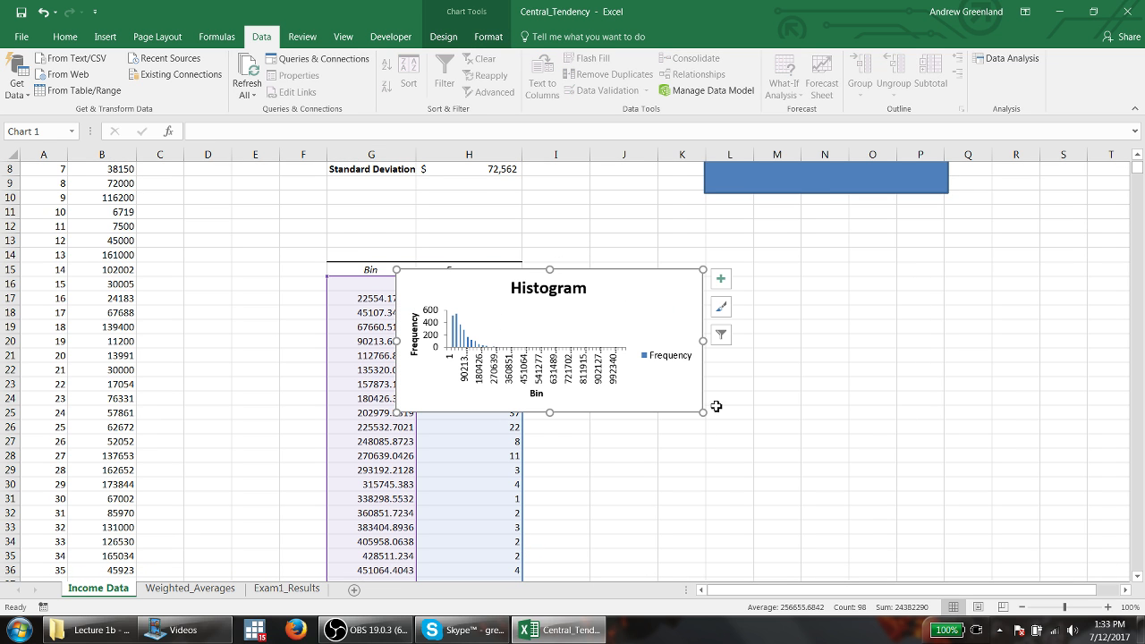
drag(703, 412, 1062, 497)
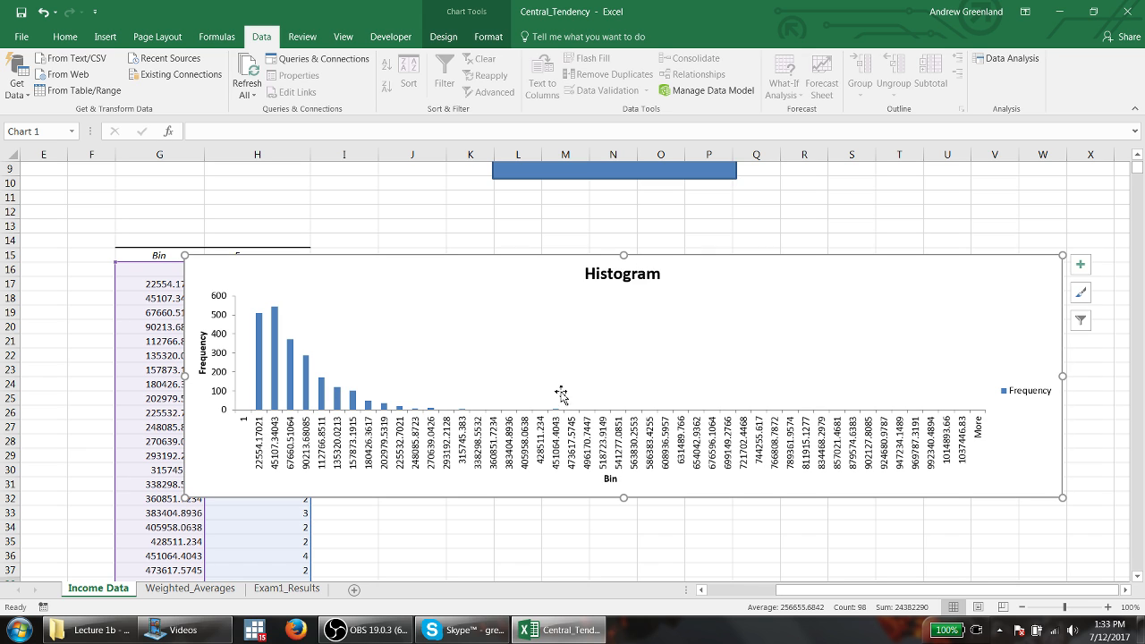
drag(623, 498, 629, 596)
Move the enlarged histogram chart clear of the bin and frequency table, starting near cell K18.
scroll(590, 418, down, 2)
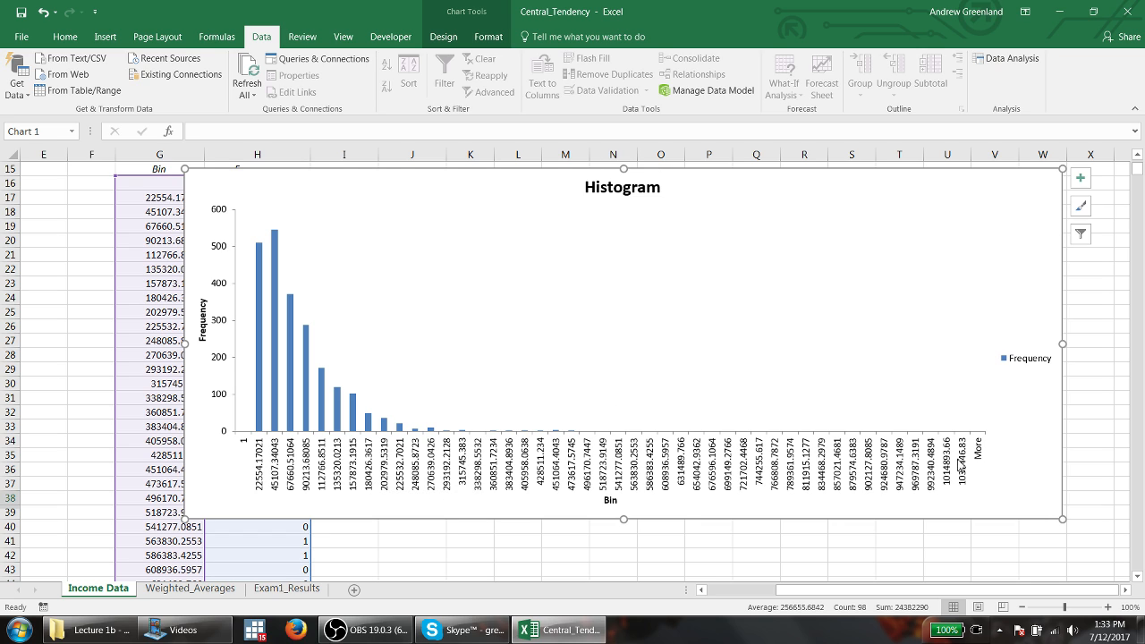
scroll(90, 439, down, 1)
click(91, 439)
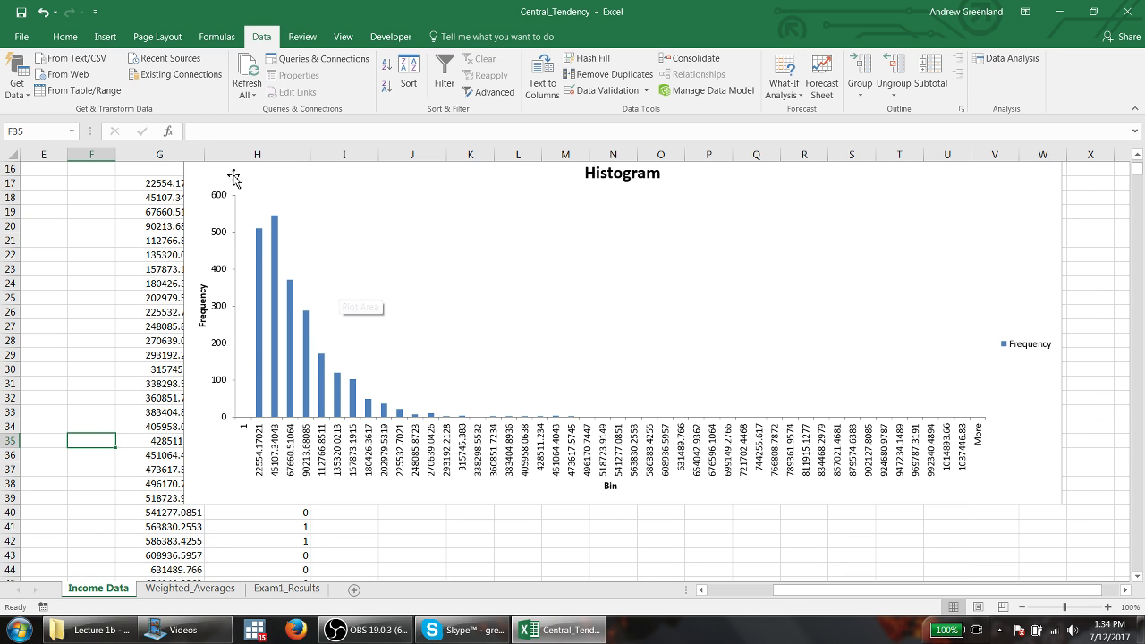
drag(198, 179, 493, 218)
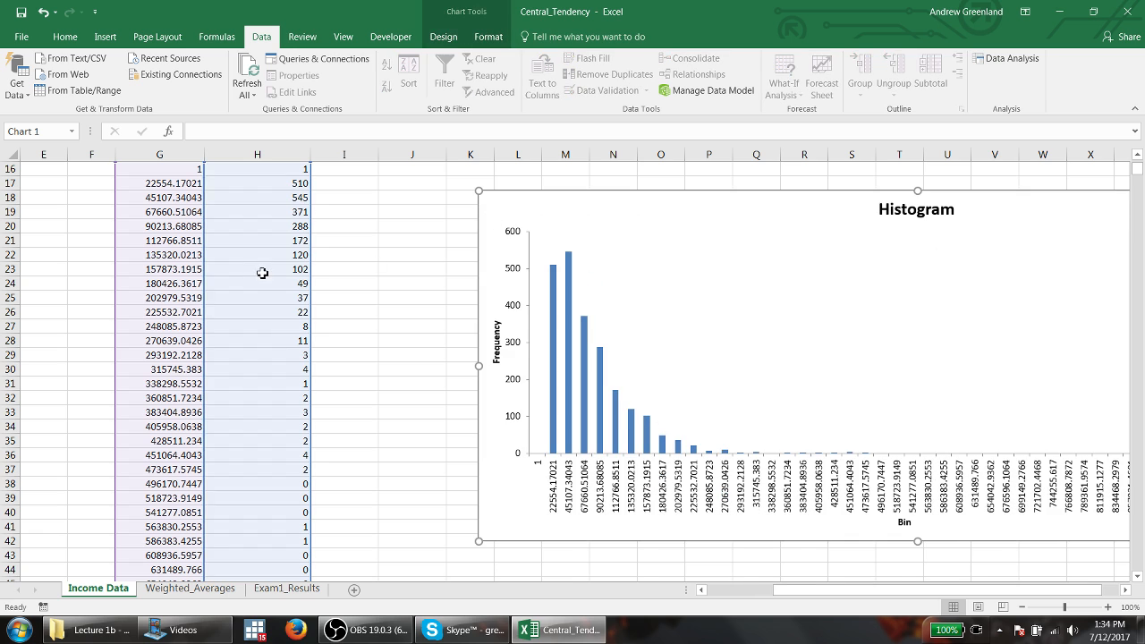
Format the numeric bin values in G16:G62 as dollar accounting amounts with no decimals.
scroll(262, 273, up, 2)
click(196, 259)
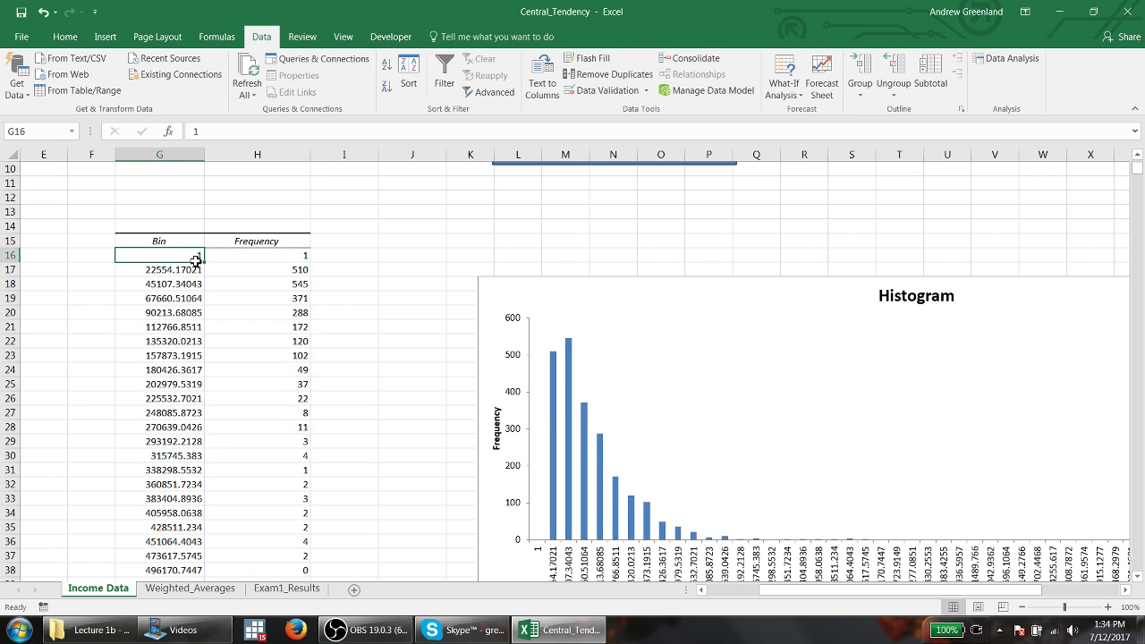
scroll(196, 260, down, 16)
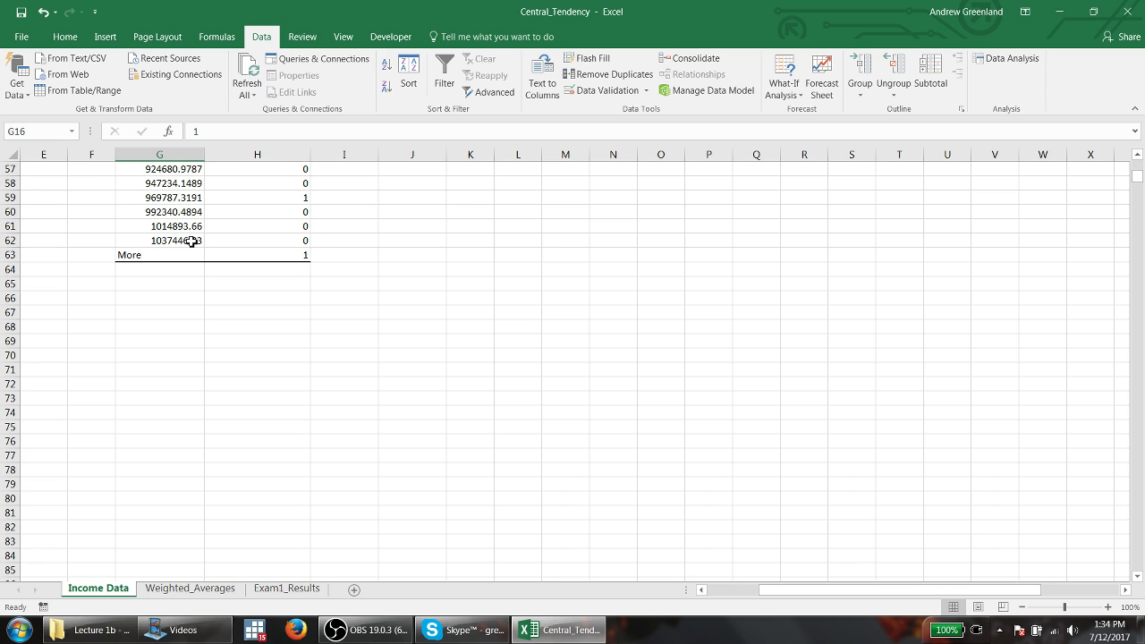
shift+click(191, 242)
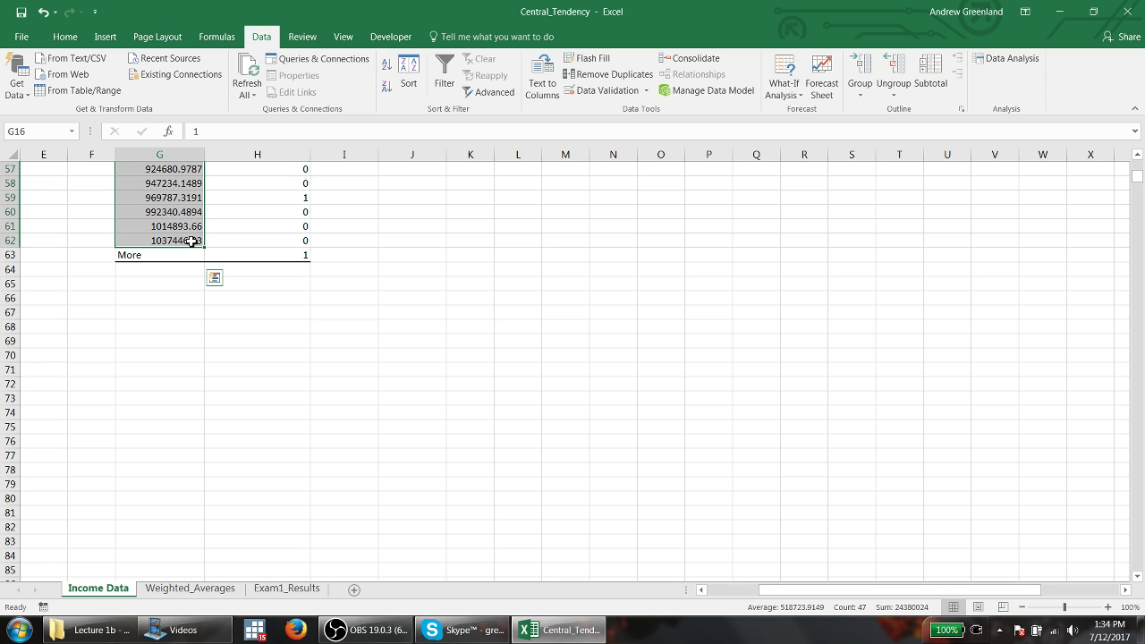
click(65, 36)
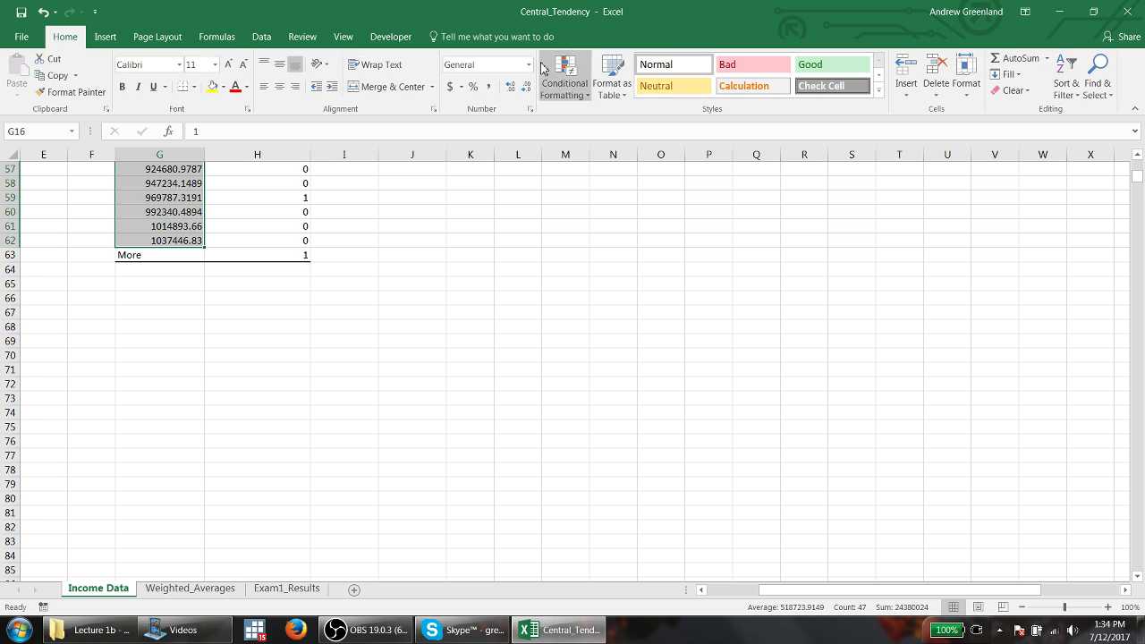
click(450, 87)
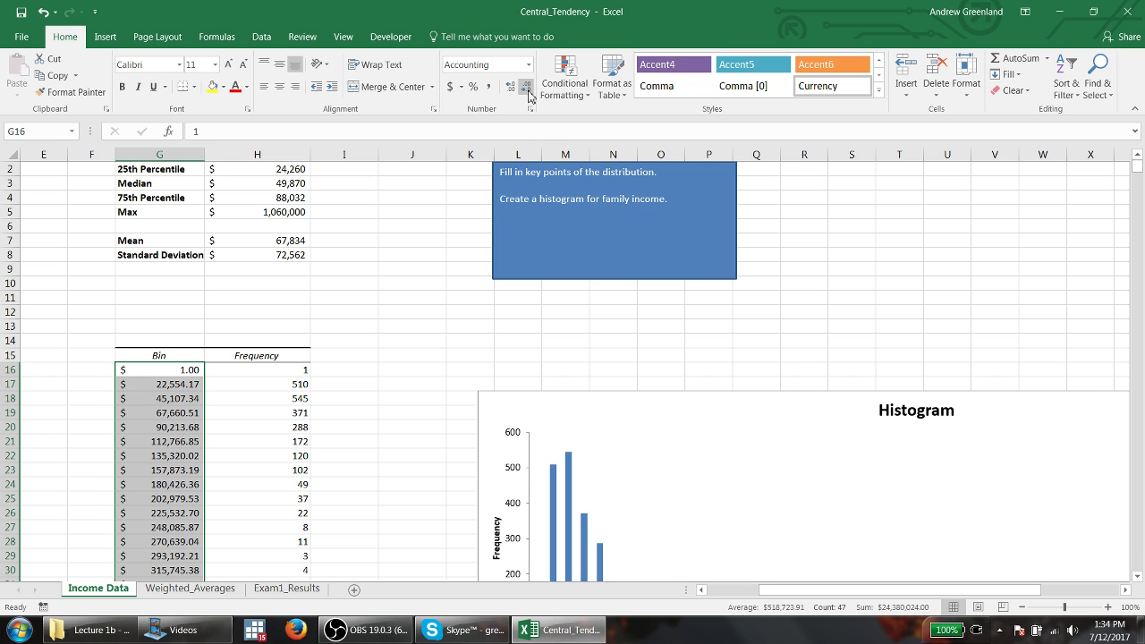
click(527, 87)
click(527, 87)
Move the histogram chart closer to the frequency table, starting near cell I16.
scroll(678, 408, down, 1)
scroll(677, 407, down, 3)
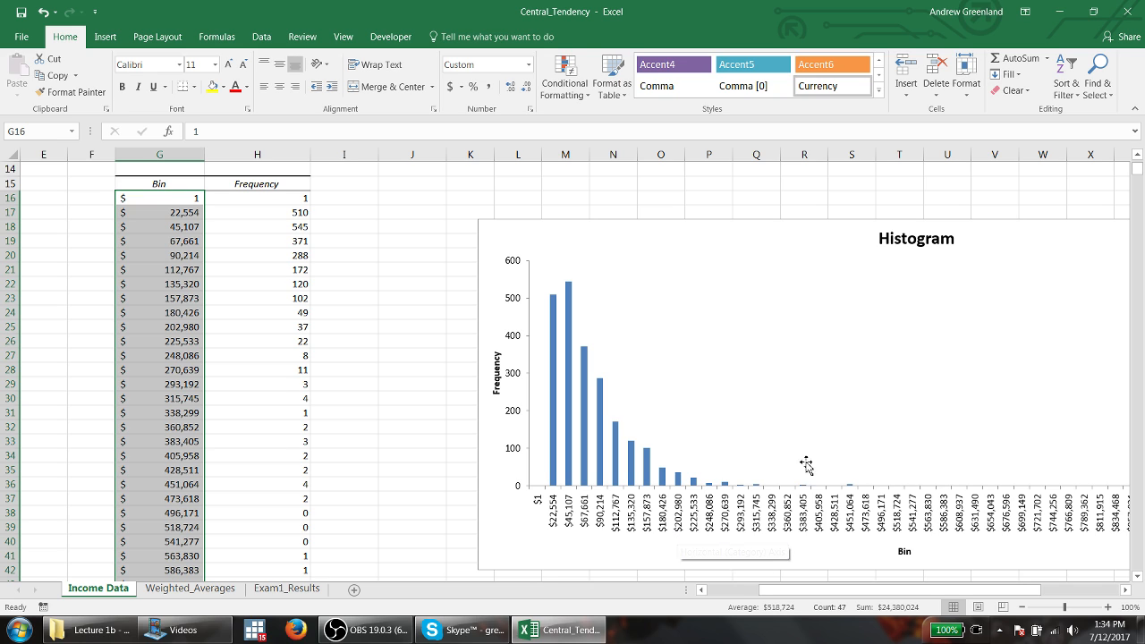
click(754, 239)
drag(754, 239, 626, 224)
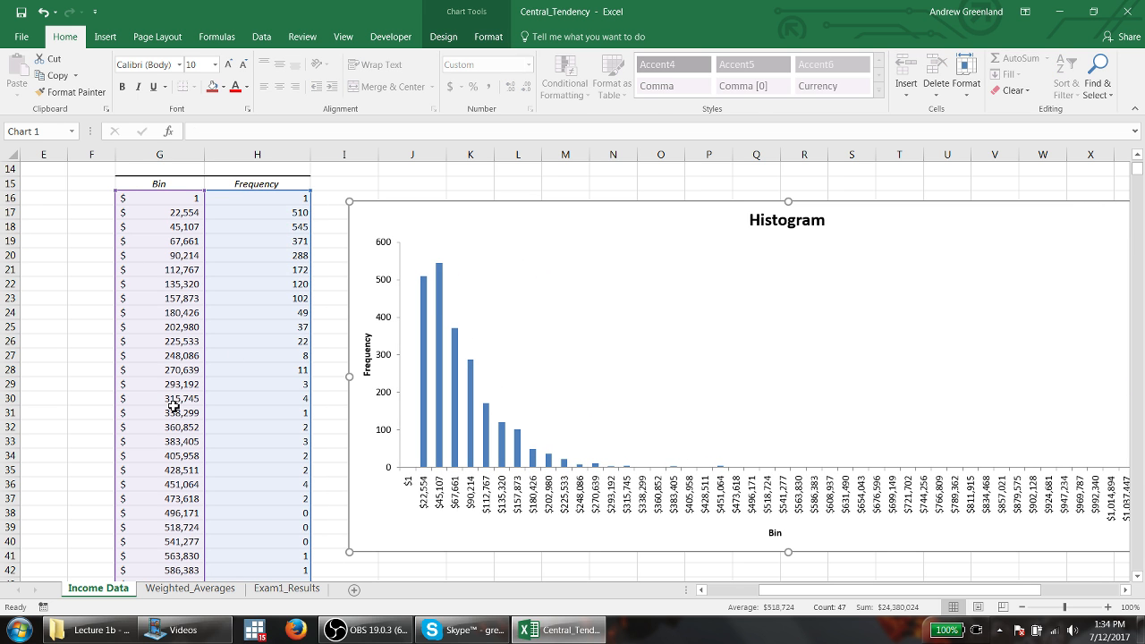